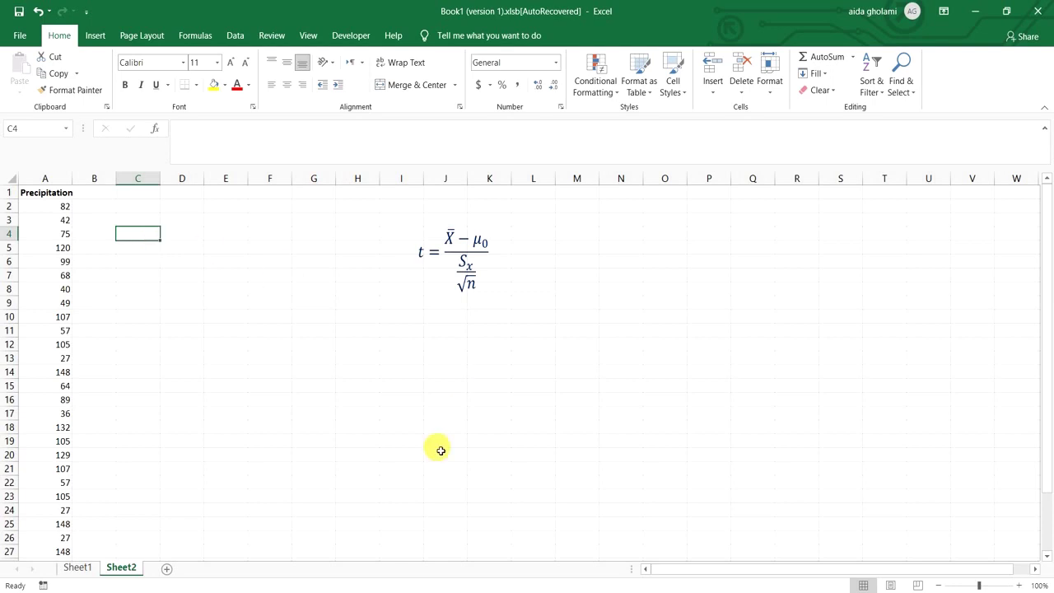
- Switch to Paint 3D and handwrite a large opening brace followed by the null hypothesis H0: μ = 50 with the marker
{"action": "left_click", "coordinate": [574, 591]}
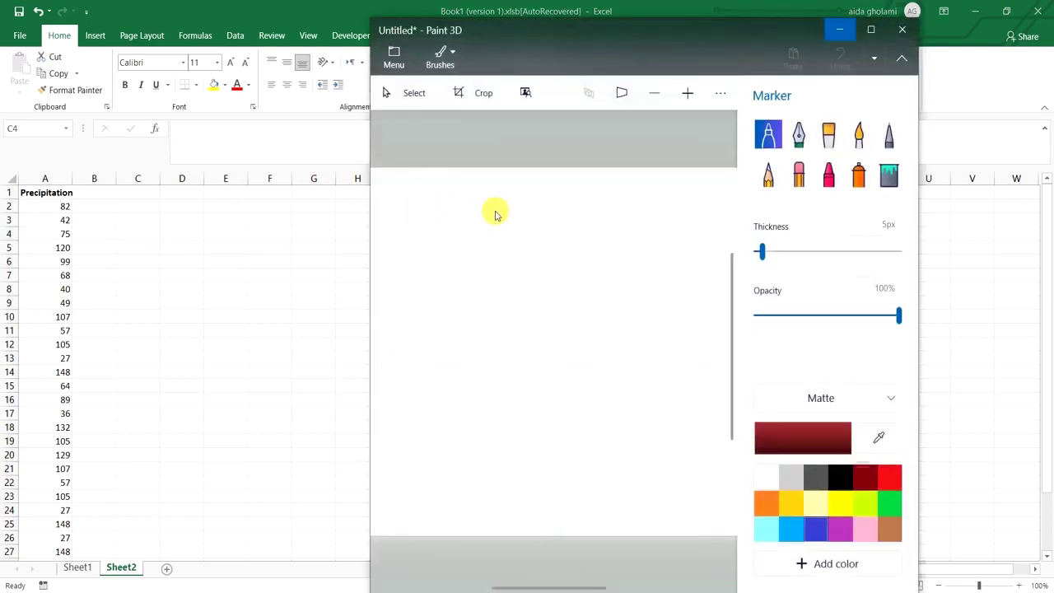
{"action": "mouse_move", "coordinate": [433, 216]}
{"action": "left_mouse_down"}
{"action": "mouse_move", "coordinate": [425, 205]}
{"action": "mouse_move", "coordinate": [432, 227]}
{"action": "left_mouse_up"}
{"action": "left_click_drag", "start_coordinate": [445, 400], "coordinate": [447, 384]}
{"action": "mouse_move", "coordinate": [430, 206]}
{"action": "left_mouse_down"}
{"action": "mouse_move", "coordinate": [443, 186]}
{"action": "mouse_move", "coordinate": [449, 258]}
{"action": "left_mouse_up"}
{"action": "left_click_drag", "start_coordinate": [463, 217], "coordinate": [461, 247]}
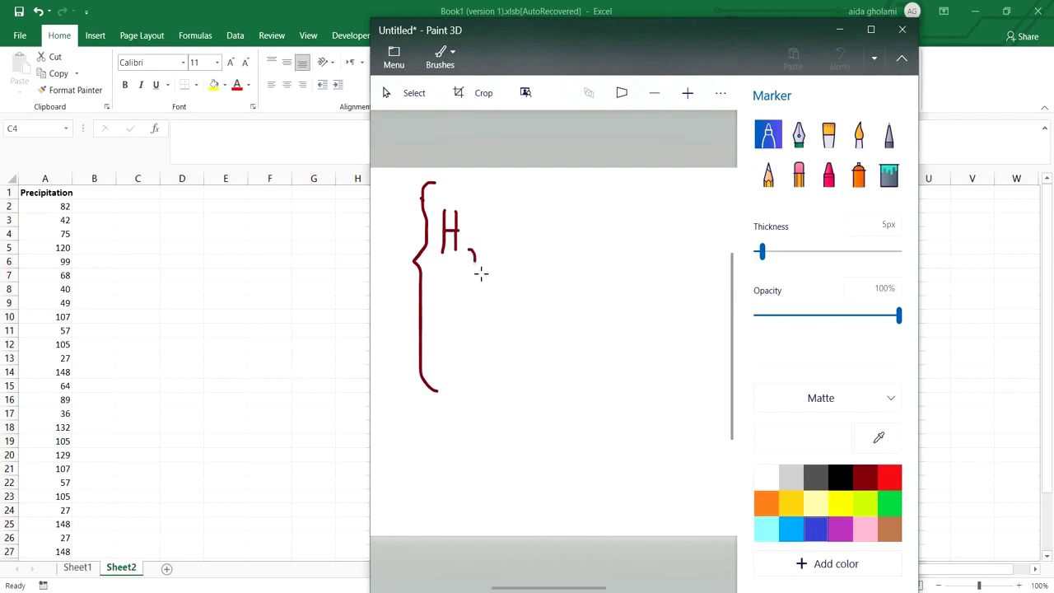
{"action": "mouse_move", "coordinate": [475, 261]}
{"action": "left_mouse_down"}
{"action": "mouse_move", "coordinate": [470, 252]}
{"action": "mouse_move", "coordinate": [477, 270]}
{"action": "mouse_move", "coordinate": [494, 243]}
{"action": "left_mouse_up"}
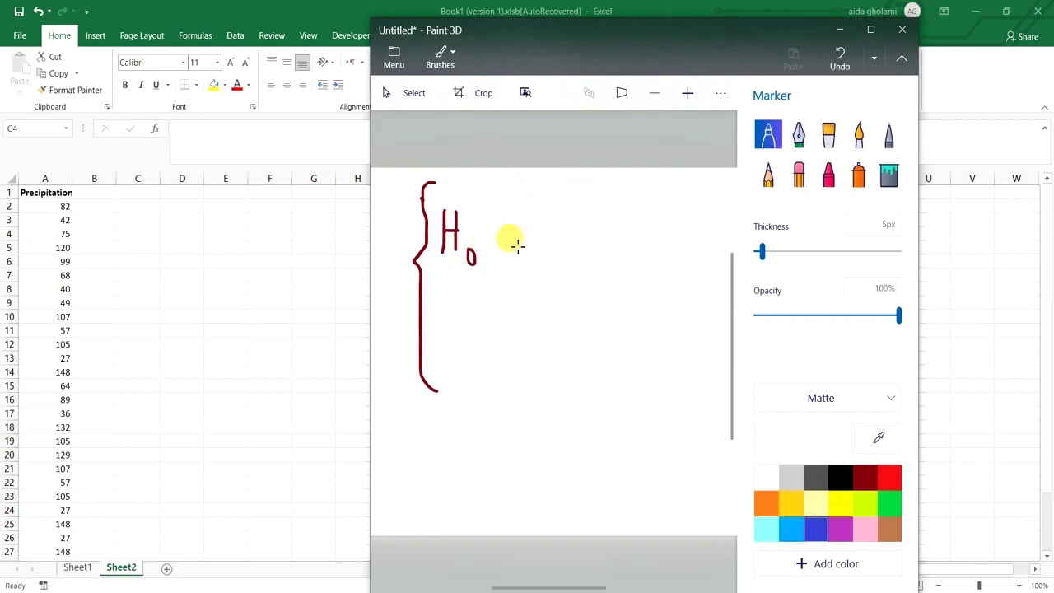
{"action": "mouse_move", "coordinate": [488, 237]}
{"action": "left_mouse_down"}
{"action": "mouse_move", "coordinate": [541, 216]}
{"action": "mouse_move", "coordinate": [560, 242]}
{"action": "mouse_move", "coordinate": [568, 235]}
{"action": "left_mouse_up"}
{"action": "left_click", "coordinate": [485, 241]}
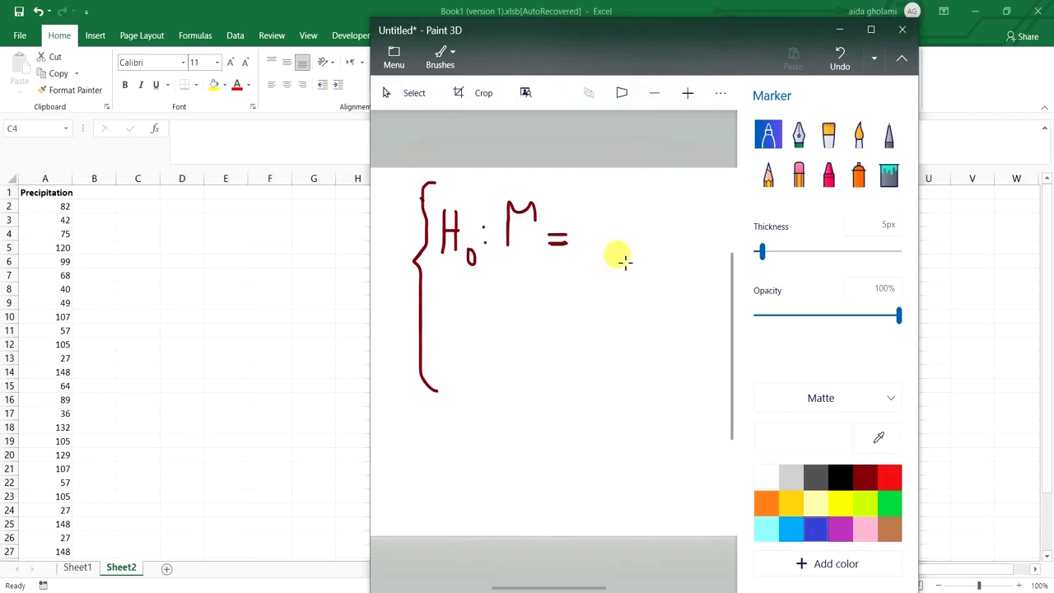
{"action": "left_click", "coordinate": [591, 219]}
{"action": "mouse_move", "coordinate": [589, 244]}
{"action": "left_mouse_down"}
{"action": "mouse_move", "coordinate": [577, 237]}
{"action": "mouse_move", "coordinate": [614, 201]}
{"action": "mouse_move", "coordinate": [628, 232]}
{"action": "mouse_move", "coordinate": [632, 205]}
{"action": "left_mouse_up"}
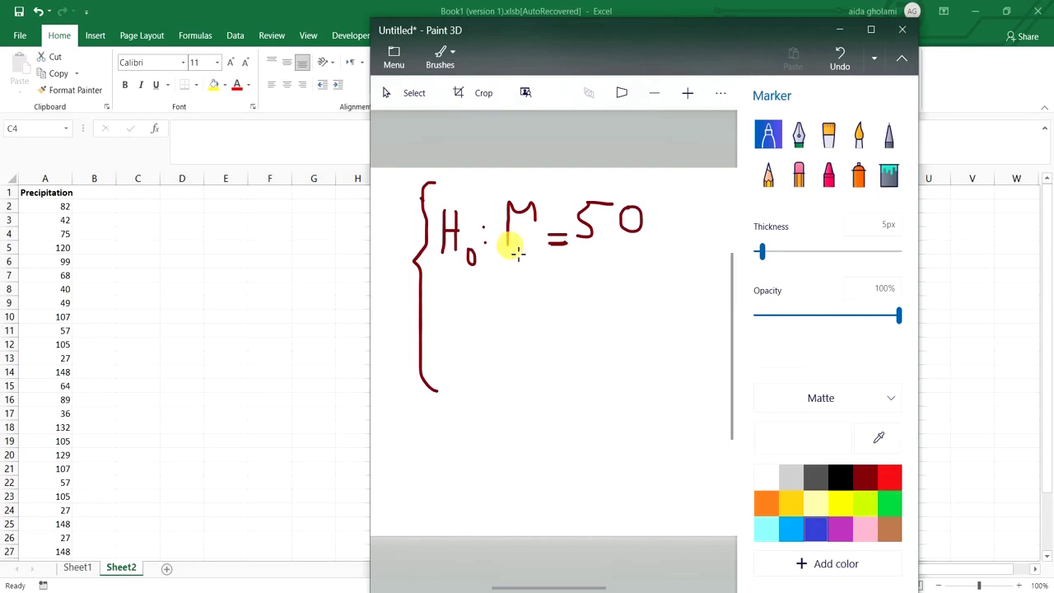
- Handwrite the alternative hypothesis H1: μ > 50 below the null hypothesis inside the brace
{"action": "left_click_drag", "start_coordinate": [448, 311], "coordinate": [442, 360]}
{"action": "mouse_move", "coordinate": [466, 311]}
{"action": "left_mouse_down"}
{"action": "mouse_move", "coordinate": [459, 372]}
{"action": "mouse_move", "coordinate": [479, 385]}
{"action": "left_mouse_up"}
{"action": "left_click", "coordinate": [515, 352]}
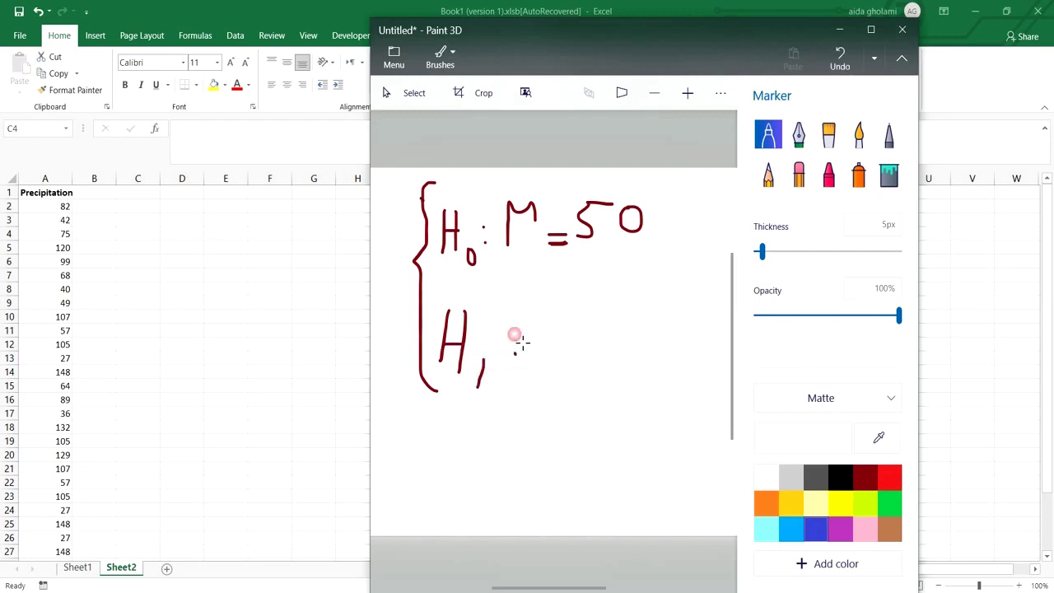
{"action": "left_click_drag", "start_coordinate": [581, 315], "coordinate": [574, 350]}
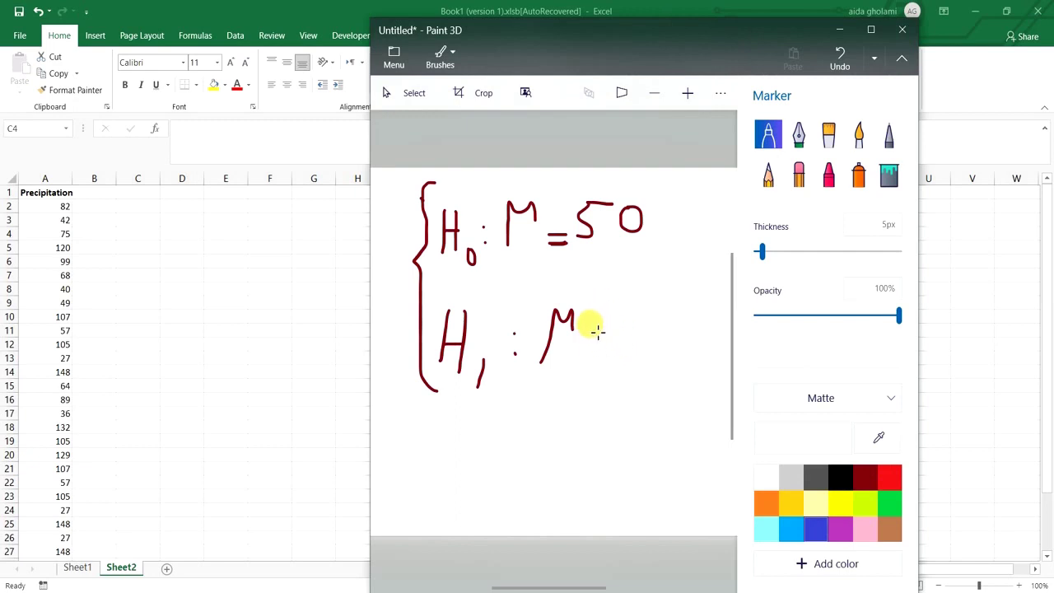
{"action": "left_click_drag", "start_coordinate": [612, 360], "coordinate": [595, 377]}
{"action": "mouse_move", "coordinate": [646, 318]}
{"action": "left_mouse_down"}
{"action": "mouse_move", "coordinate": [636, 328]}
{"action": "mouse_move", "coordinate": [651, 345]}
{"action": "mouse_move", "coordinate": [633, 355]}
{"action": "left_mouse_up"}
{"action": "mouse_move", "coordinate": [690, 313]}
{"action": "left_mouse_down"}
{"action": "mouse_move", "coordinate": [701, 338]}
{"action": "mouse_move", "coordinate": [690, 312]}
{"action": "left_mouse_up"}
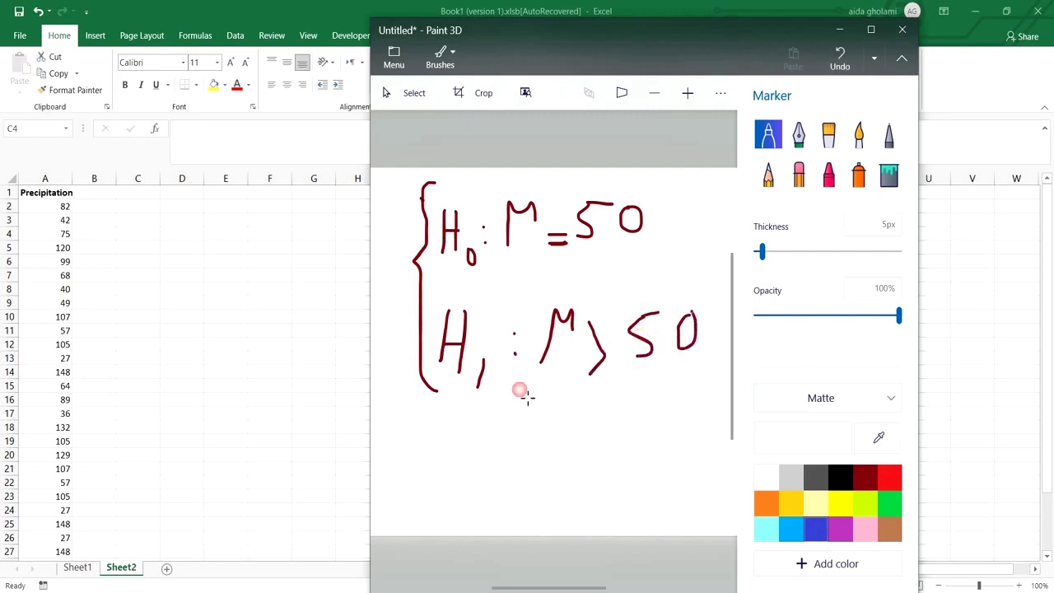
{"action": "left_click", "coordinate": [484, 240]}
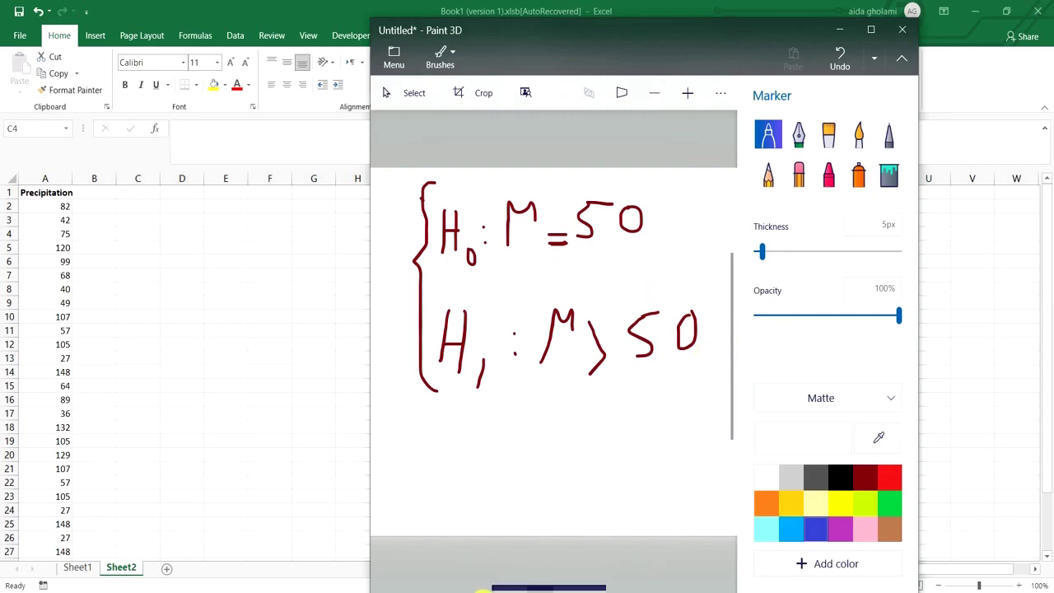
- Switch to Excel and insert the Greek letter α symbol into cell C2 of Sheet2
{"action": "left_click", "coordinate": [69, 567]}
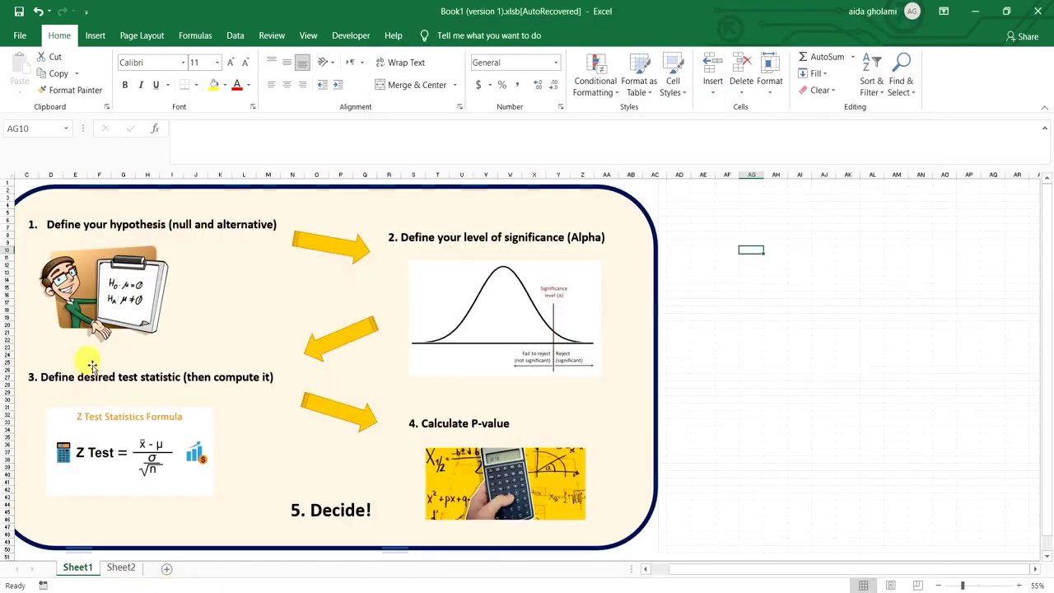
{"action": "key", "text": "alt+Tab"}
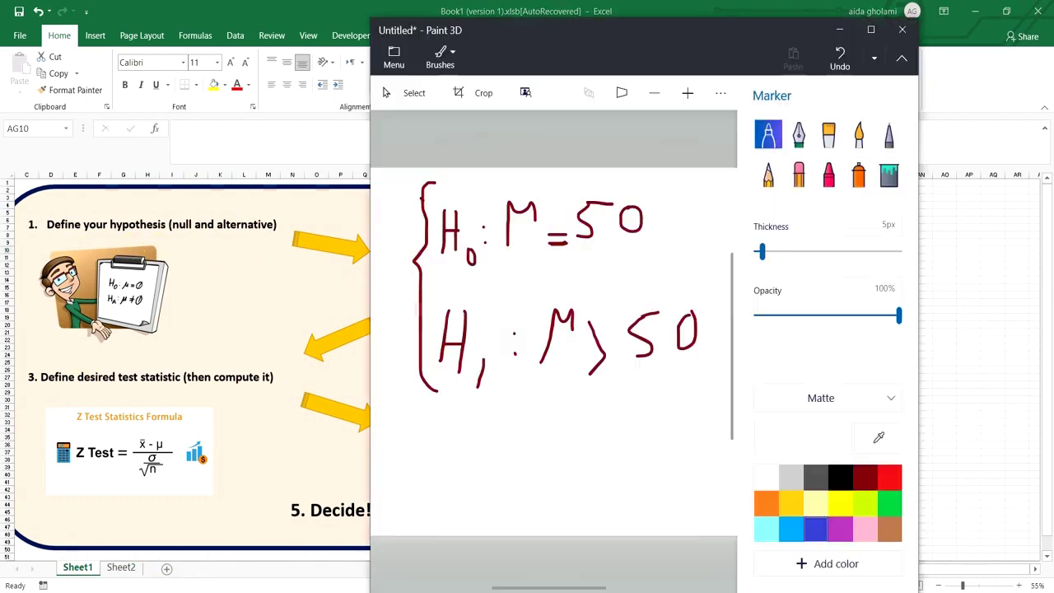
{"action": "key", "text": "alt+Tab"}
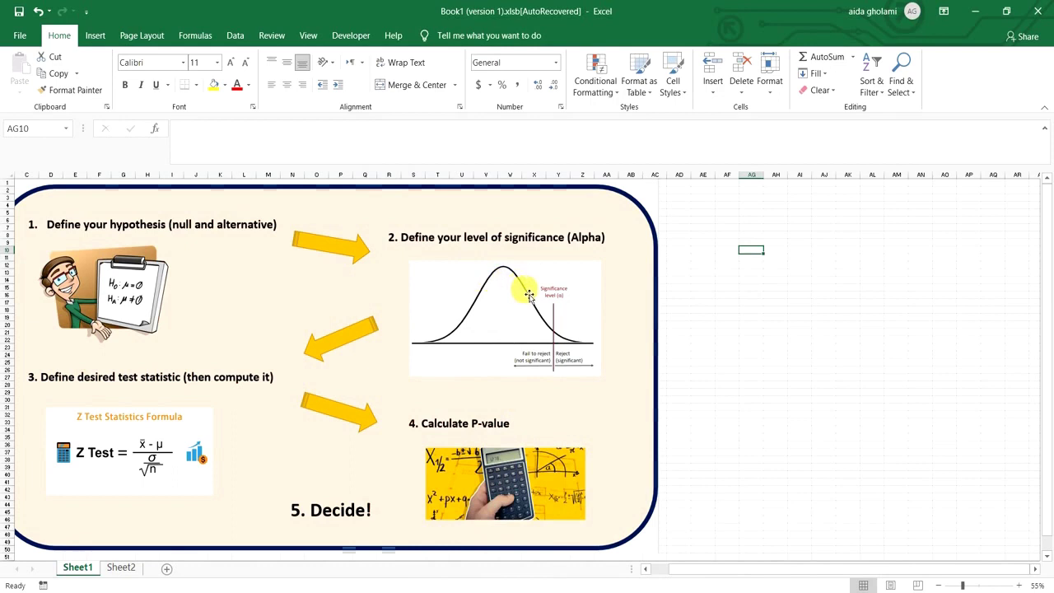
{"action": "left_click", "coordinate": [120, 568]}
{"action": "left_click", "coordinate": [124, 209]}
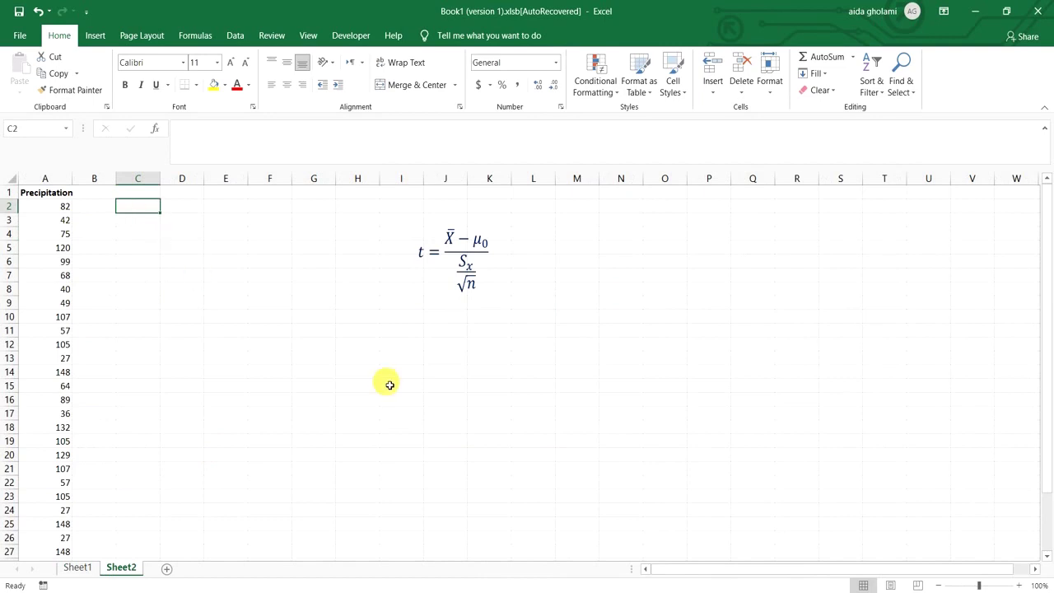
{"action": "left_click", "coordinate": [96, 33]}
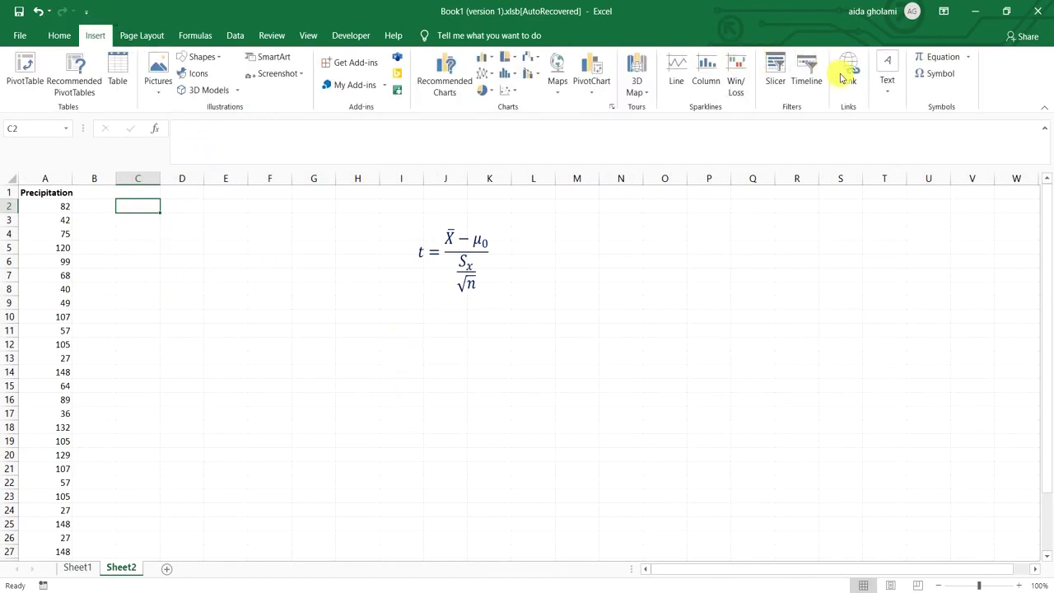
{"action": "left_click", "coordinate": [932, 73]}
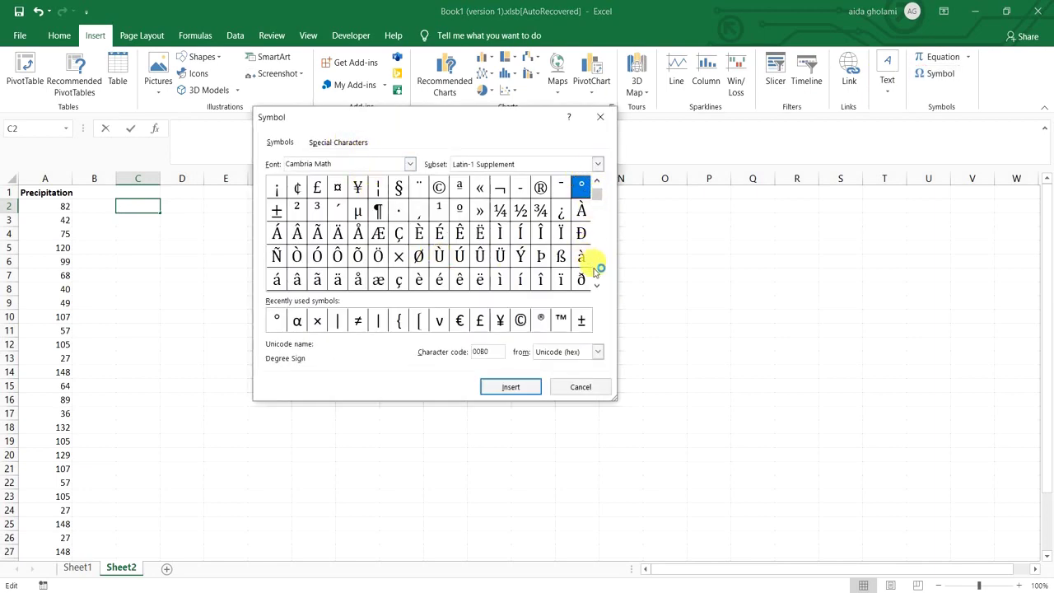
{"action": "left_click", "coordinate": [297, 320]}
{"action": "left_click", "coordinate": [511, 386]}
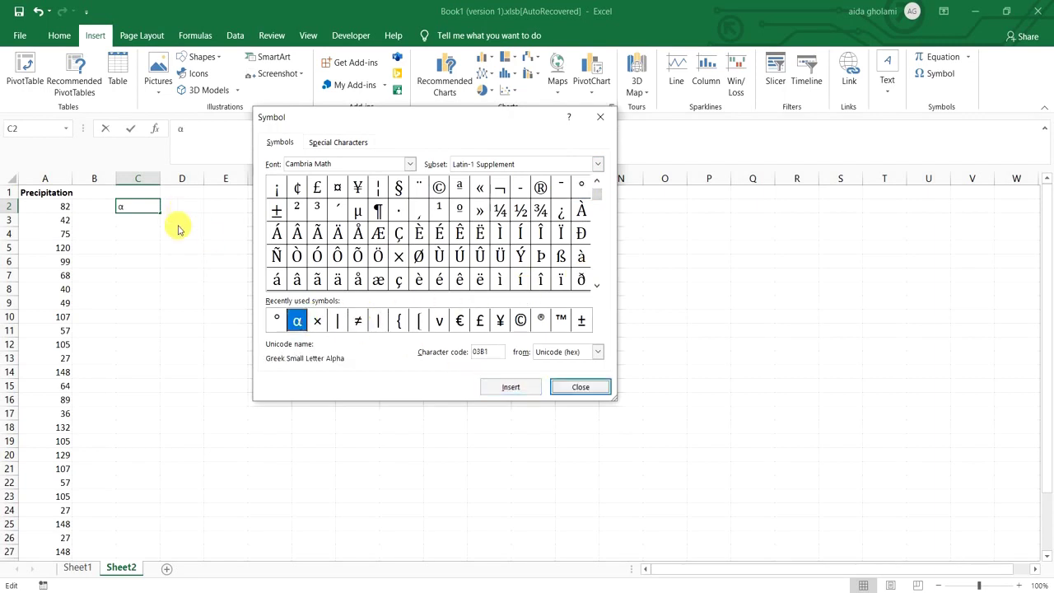
{"action": "left_click", "coordinate": [600, 116]}
{"action": "left_click", "coordinate": [141, 224]}
- Make the α label in C2 bold and enter the significance level 0.05 in D2
{"action": "left_click", "coordinate": [175, 208]}
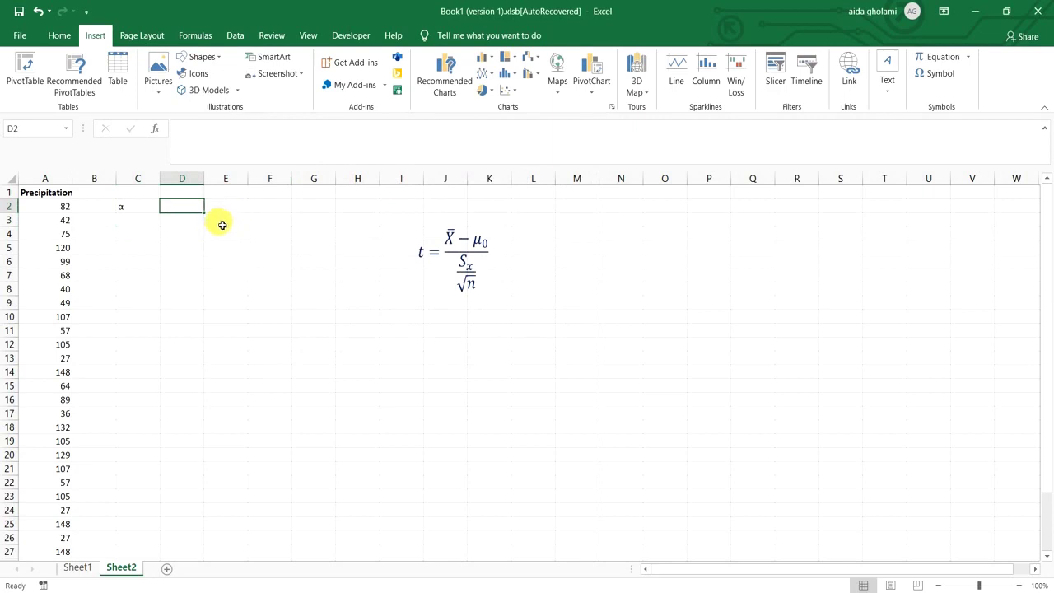
{"action": "left_click", "coordinate": [141, 207]}
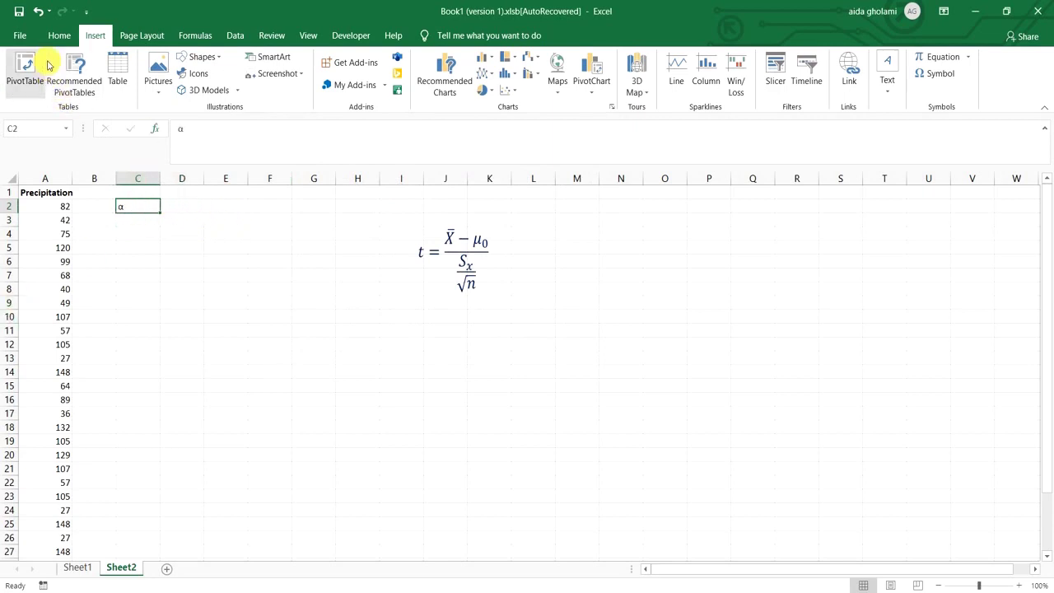
{"action": "left_click", "coordinate": [60, 37]}
{"action": "left_click", "coordinate": [124, 85]}
{"action": "left_click", "coordinate": [195, 212]}
{"action": "type", "text": "0.05"}
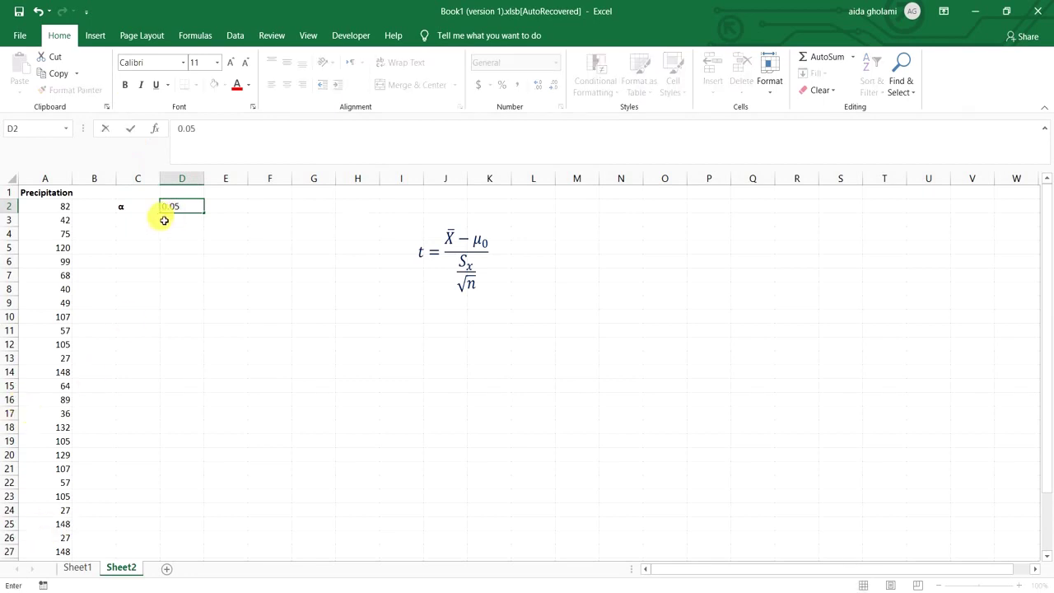
{"action": "left_click", "coordinate": [153, 217]}
- Review the test statistic stage on Sheet1, then the t formula and the precipitation values in column A of Sheet2
{"action": "left_click", "coordinate": [77, 567]}
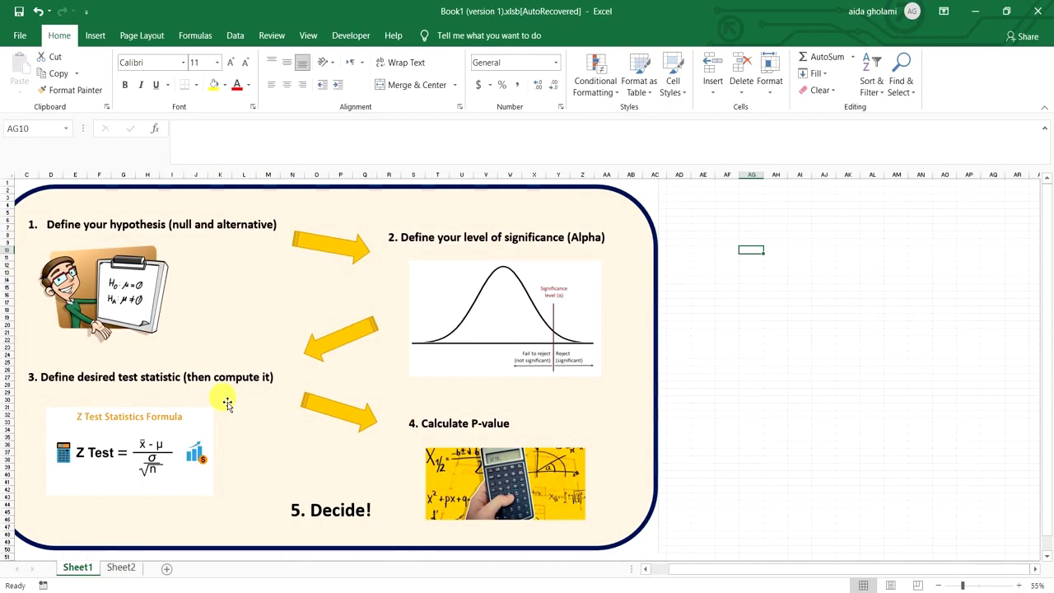
{"action": "left_click", "coordinate": [120, 568]}
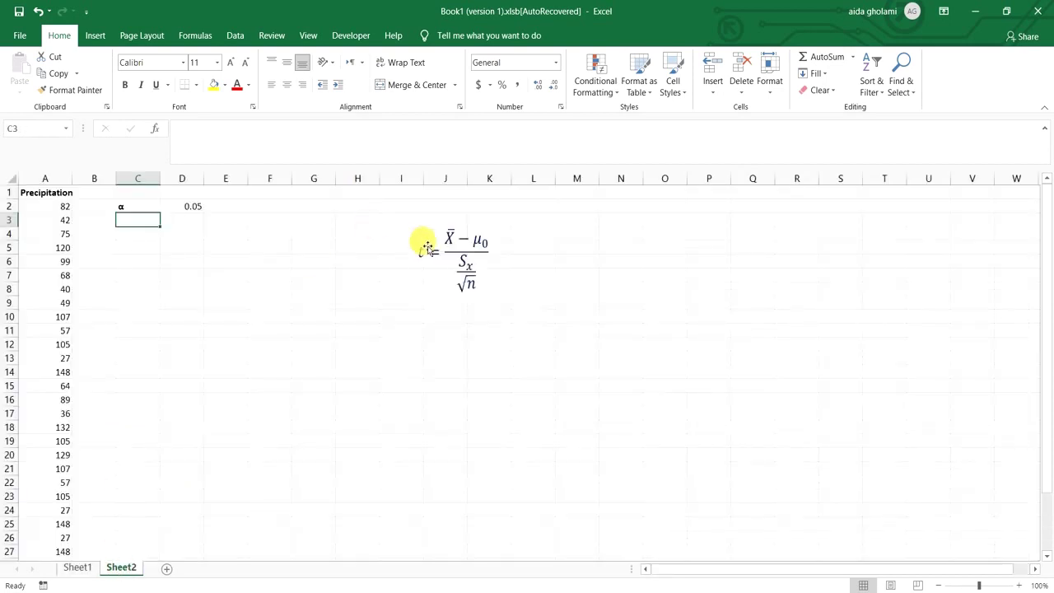
{"action": "left_click", "coordinate": [447, 278]}
{"action": "left_click", "coordinate": [224, 261]}
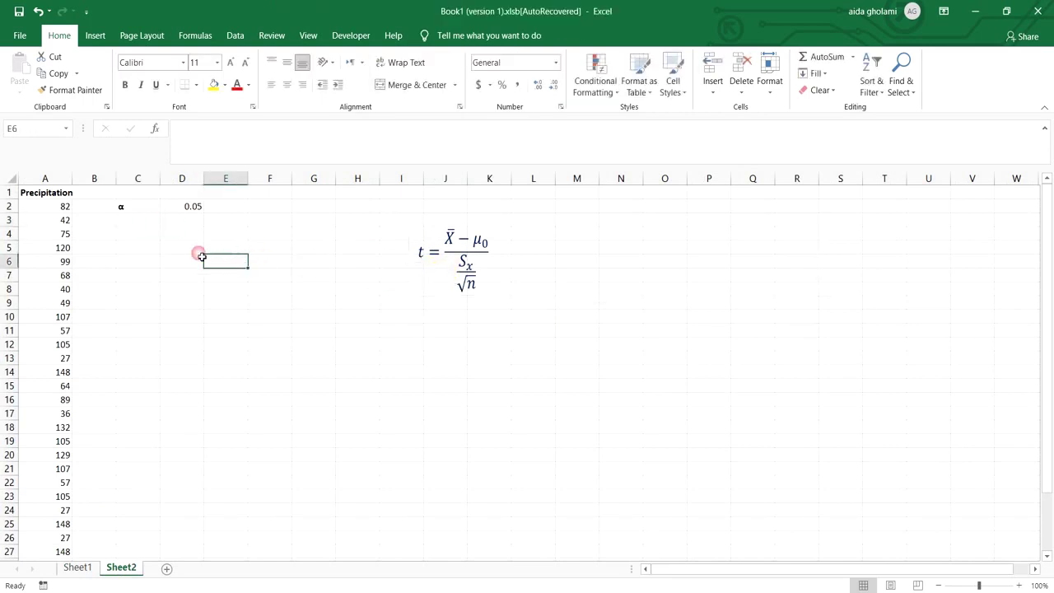
{"action": "left_click", "coordinate": [150, 218]}
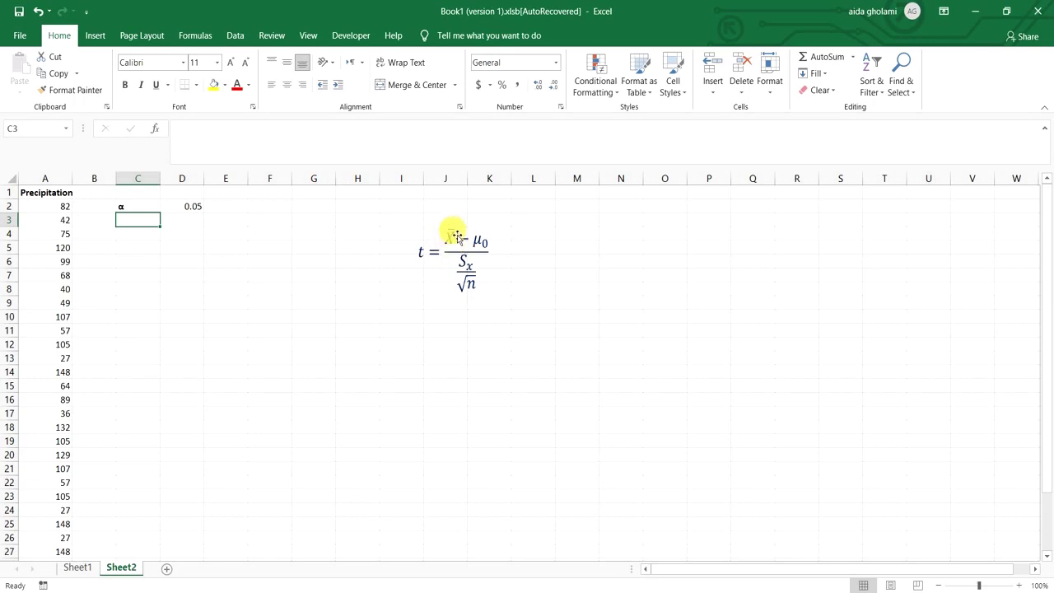
{"action": "left_click", "coordinate": [48, 206]}
{"action": "left_click_drag", "start_coordinate": [62, 208], "coordinate": [31, 553]}
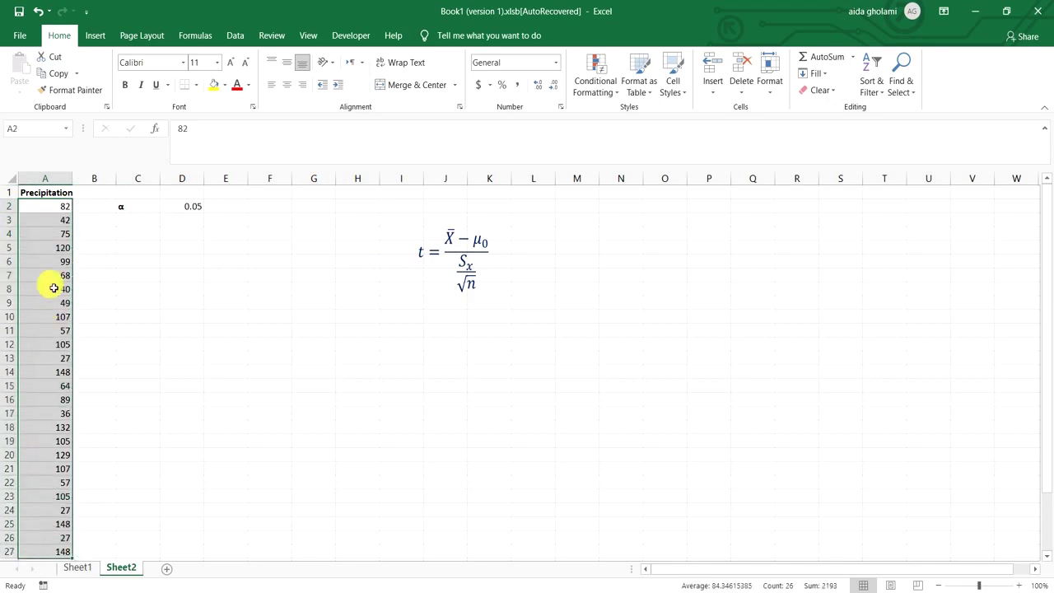
{"action": "left_click", "coordinate": [63, 207]}
{"action": "left_click_drag", "start_coordinate": [65, 218], "coordinate": [47, 562]}
{"action": "left_click", "coordinate": [49, 565]}
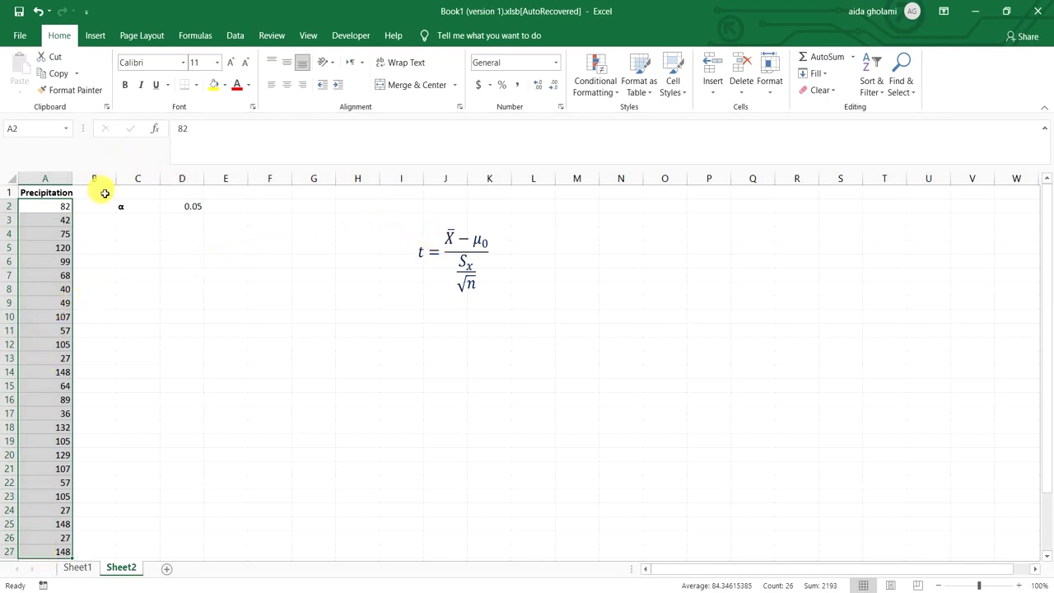
- Enter the label "X bar(average)" in cell C3
{"action": "left_click", "coordinate": [133, 238]}
{"action": "left_click", "coordinate": [143, 220]}
{"action": "left_click", "coordinate": [143, 221]}
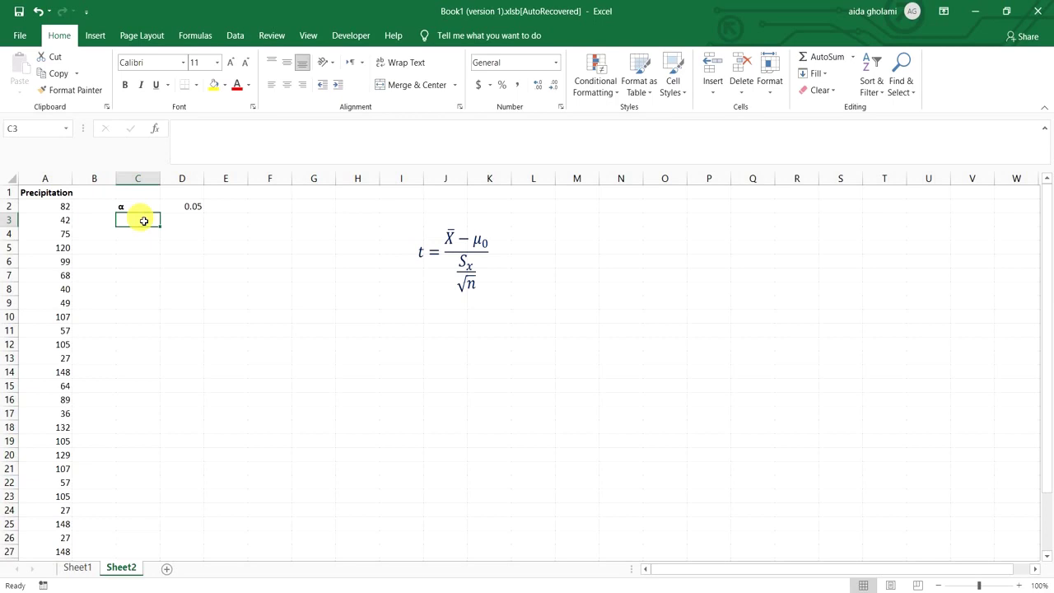
{"action": "key", "text": "alt"}
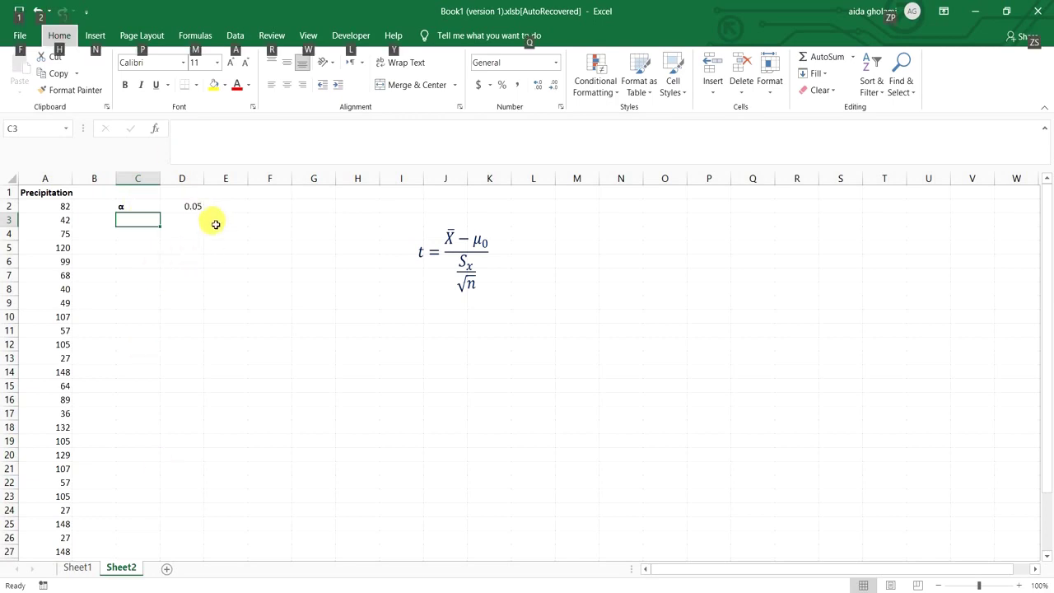
{"action": "left_click", "coordinate": [138, 223]}
{"action": "type", "text": "X bar(average"}
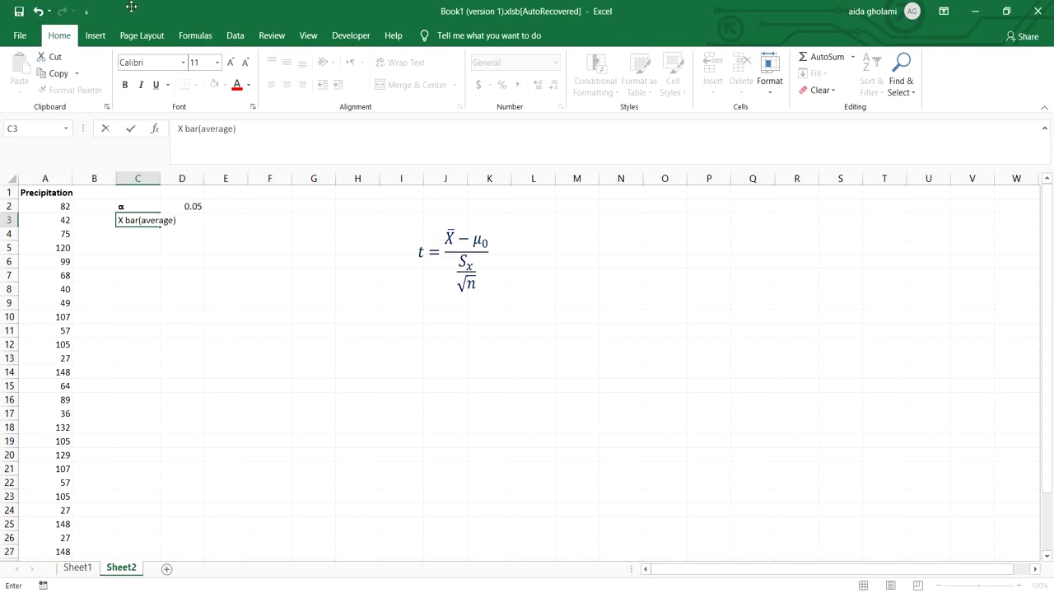
{"action": "left_click", "coordinate": [110, 259]}
- Widen column C slightly and replace the label in C3 with "sample average" in bold
{"action": "left_click", "coordinate": [155, 178]}
{"action": "left_click_drag", "start_coordinate": [160, 177], "coordinate": [177, 181]}
{"action": "double_click", "coordinate": [173, 220]}
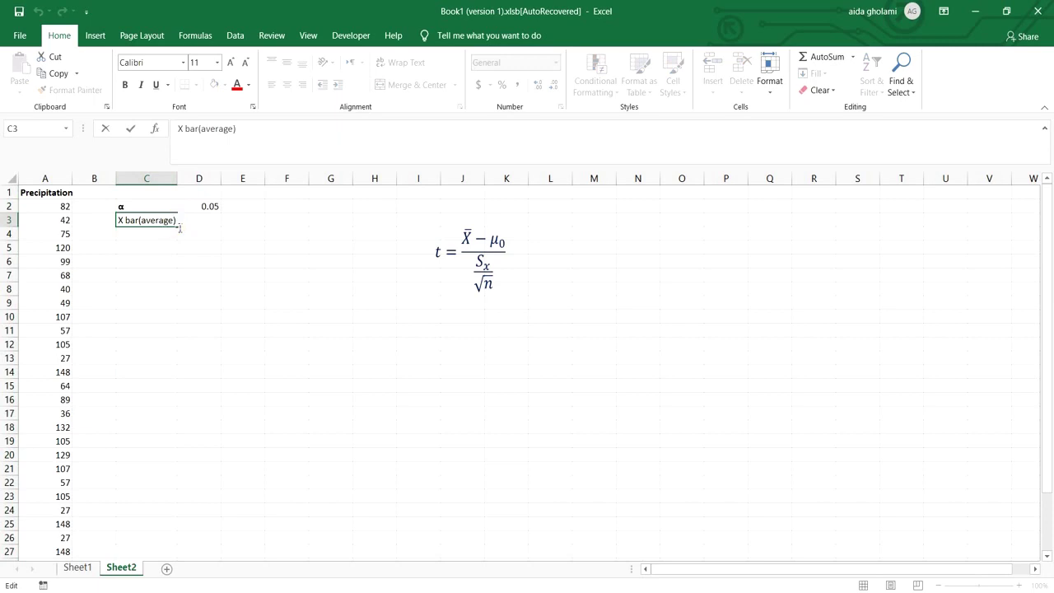
{"action": "left_click_drag", "start_coordinate": [178, 221], "coordinate": [117, 221]}
{"action": "type", "text": "w"}
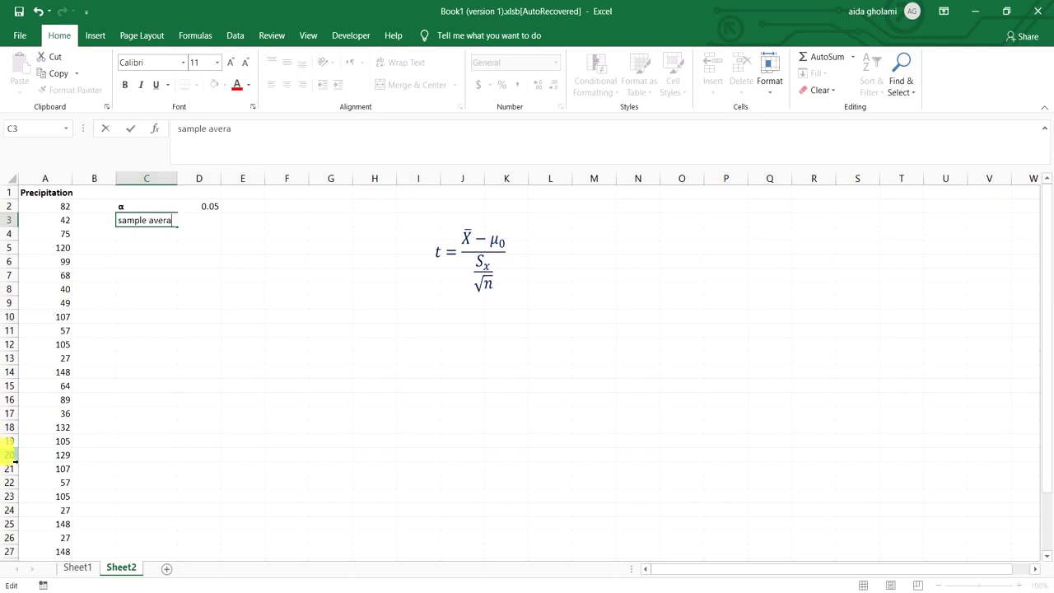
{"action": "left_click", "coordinate": [165, 235]}
{"action": "left_click", "coordinate": [160, 219]}
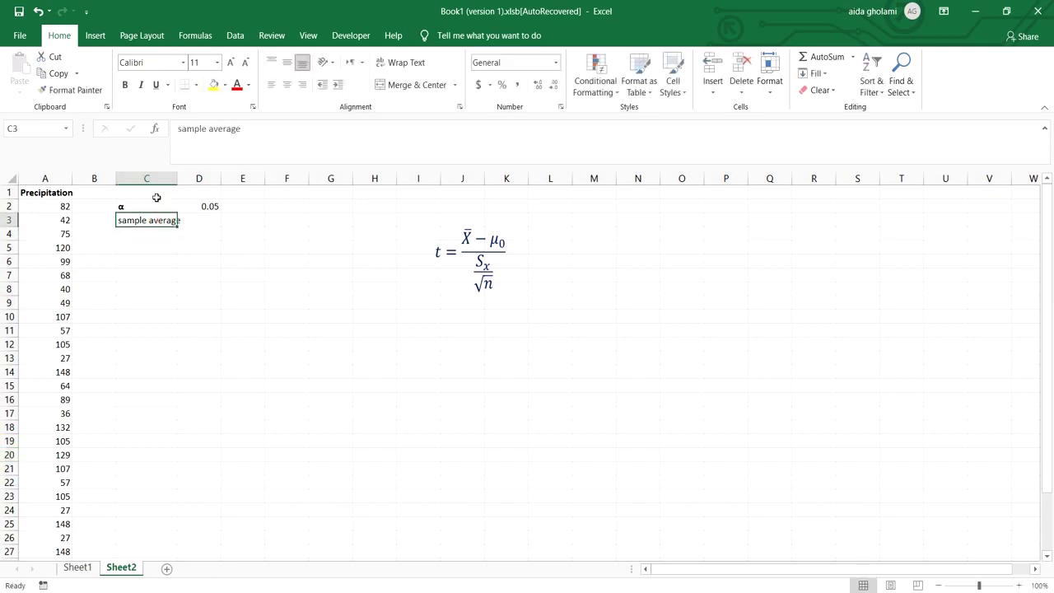
{"action": "left_click", "coordinate": [125, 85]}
- Calculate the average of all precipitation values from column A in cell D3 with the AVERAGE function
{"action": "left_click", "coordinate": [196, 221]}
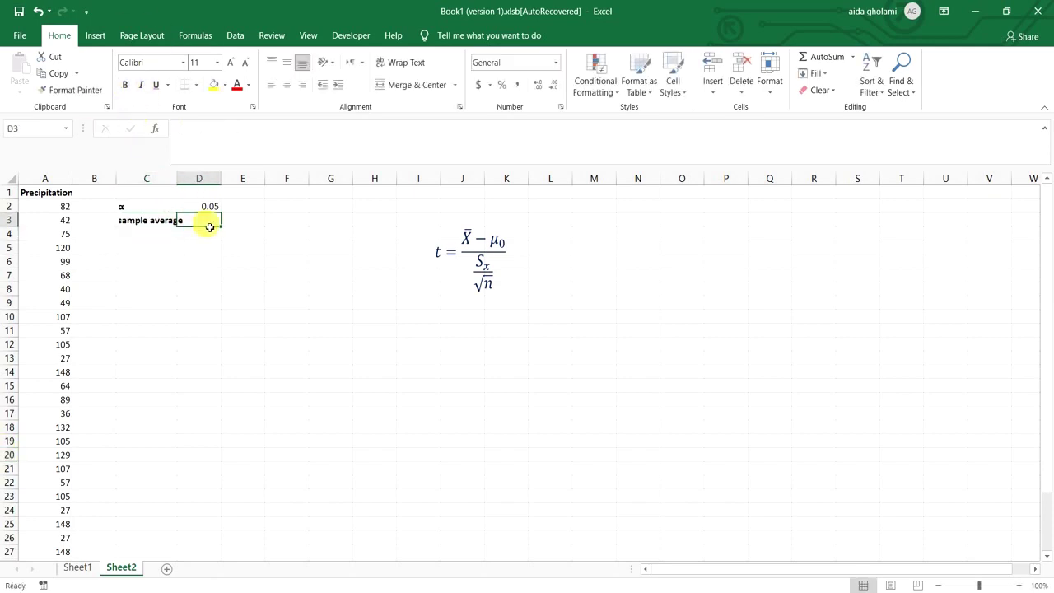
{"action": "type", "text": "="}
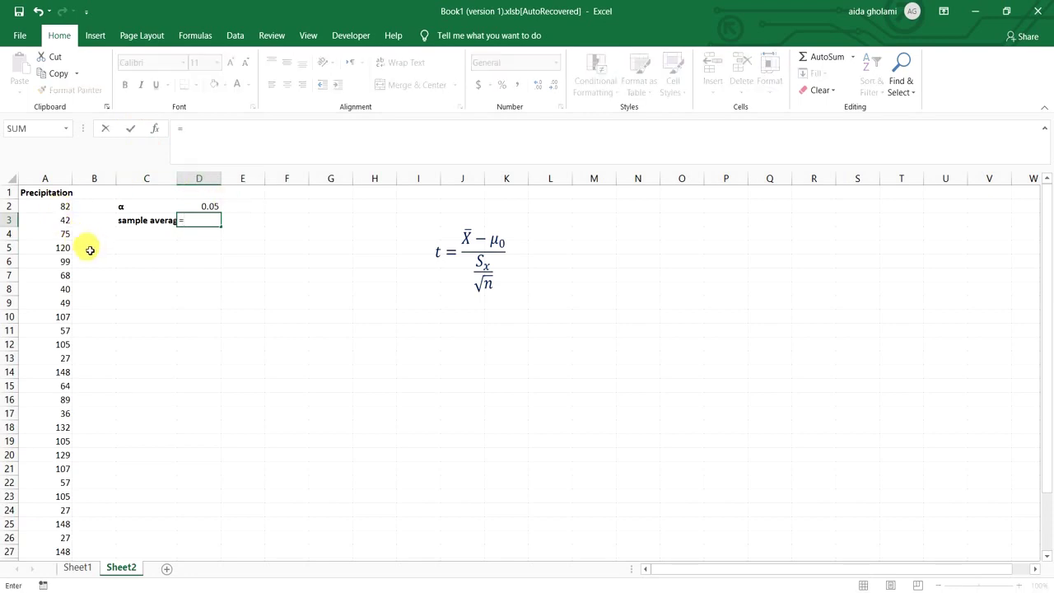
{"action": "type", "text": "av"}
{"action": "double_click", "coordinate": [223, 245]}
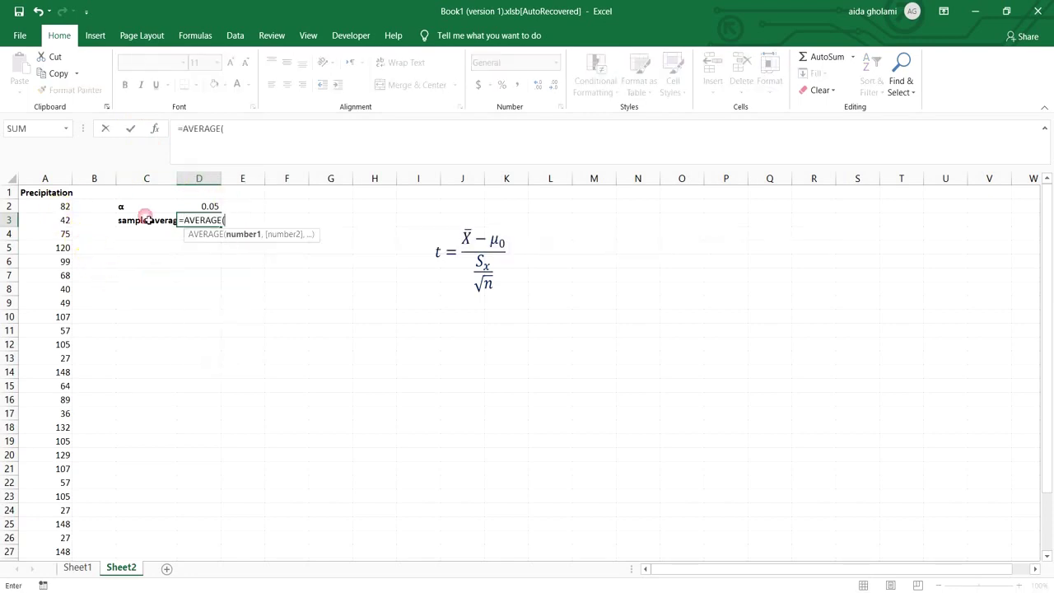
{"action": "left_click_drag", "start_coordinate": [61, 206], "coordinate": [58, 532]}
{"action": "scroll", "coordinate": [371, 552], "scroll_direction": "up", "scroll_amount": 1}
{"action": "key", "text": "Return"}
{"action": "scroll", "coordinate": [231, 387], "scroll_direction": "up", "scroll_amount": 1}
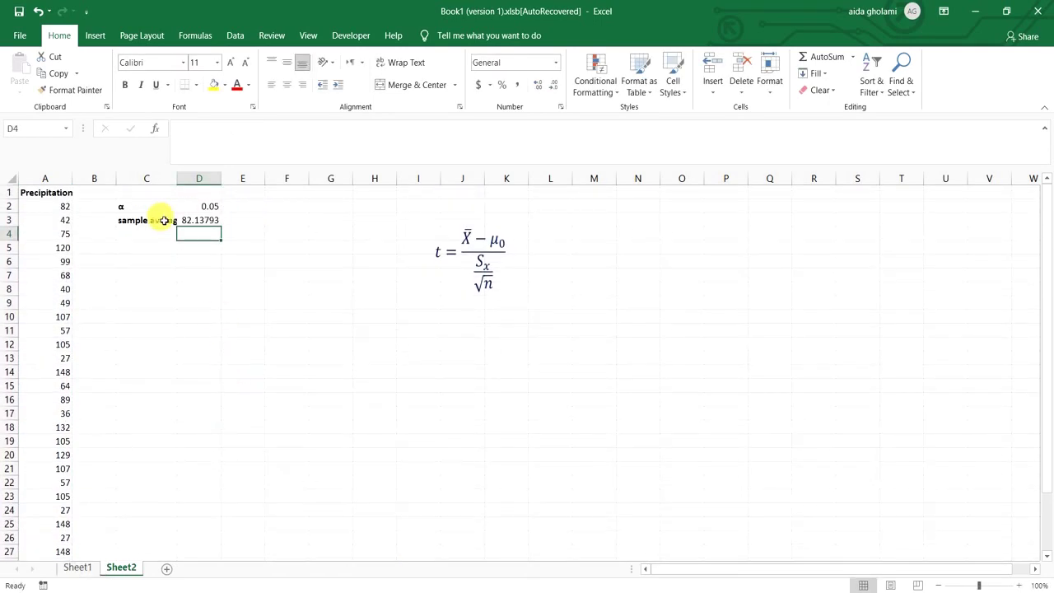
- Widen column C so that the full "sample average" label fits
{"action": "left_click_drag", "start_coordinate": [176, 179], "coordinate": [186, 179]}
{"action": "key", "text": "Down"}
{"action": "key", "text": "Down"}
{"action": "key", "text": "Down"}
{"action": "key", "text": "Down"}
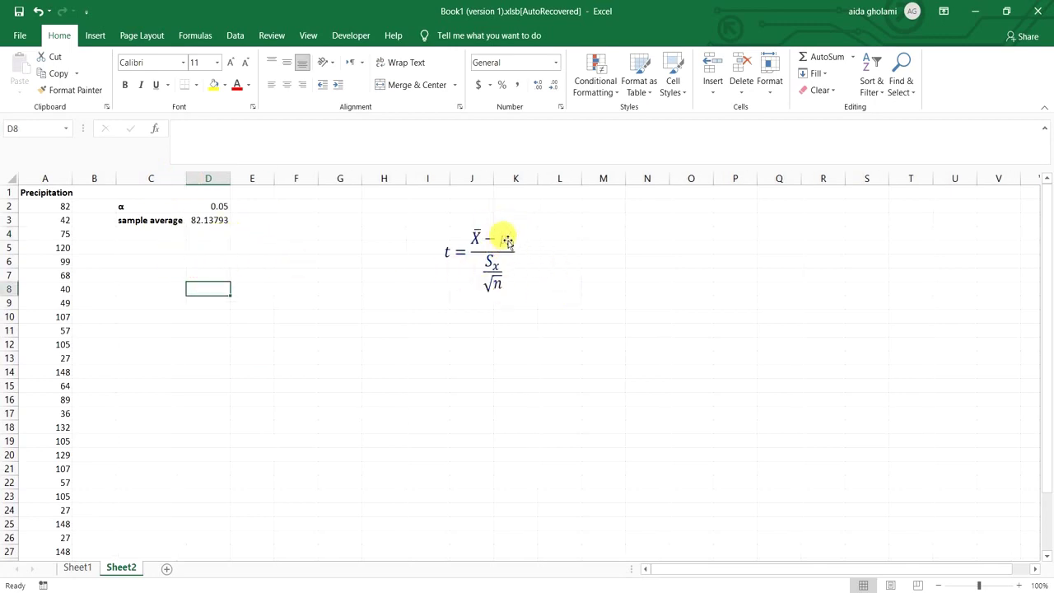
- Check the hypotheses written in Paint 3D, then return to Excel and enter the label "Null_average" in cell C4
{"action": "left_click", "coordinate": [615, 592]}
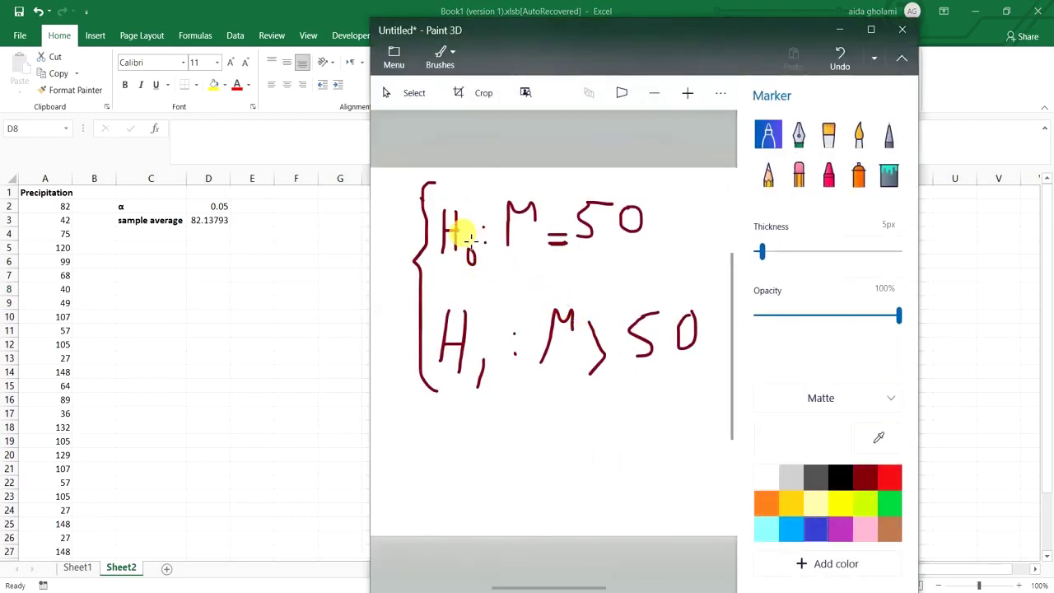
{"action": "mouse_move", "coordinate": [469, 259]}
{"action": "left_mouse_down"}
{"action": "mouse_move", "coordinate": [471, 249]}
{"action": "mouse_move", "coordinate": [517, 247]}
{"action": "left_mouse_up"}
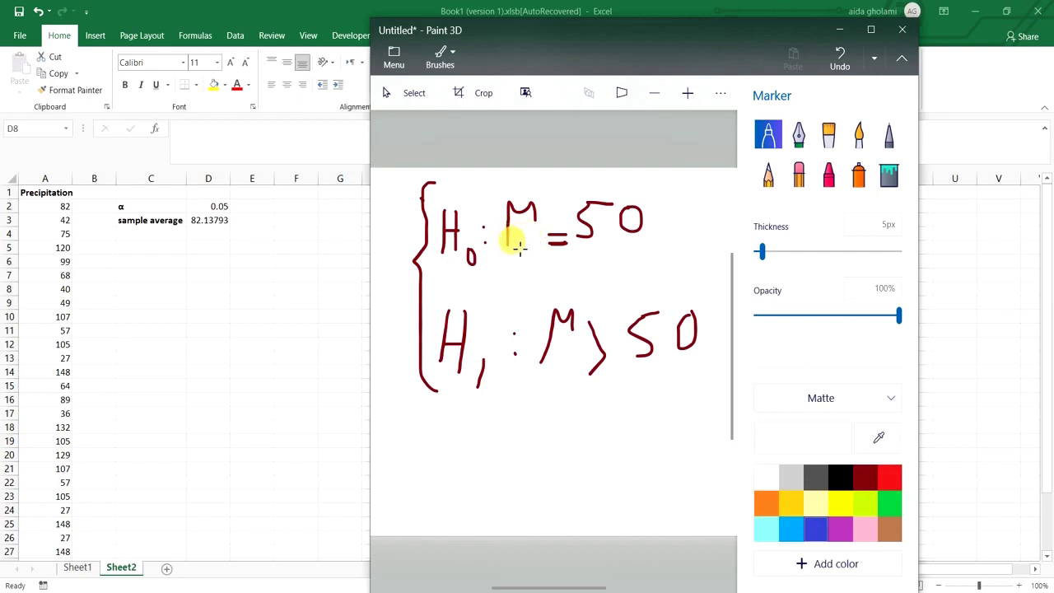
{"action": "left_click_drag", "start_coordinate": [592, 204], "coordinate": [613, 202]}
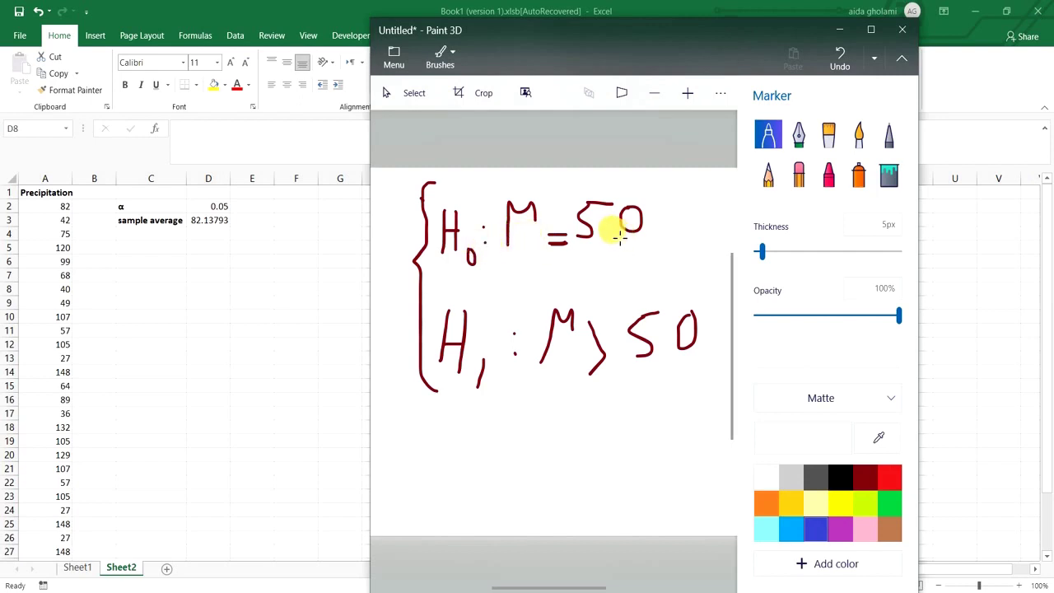
{"action": "left_click", "coordinate": [167, 241]}
{"action": "left_click", "coordinate": [168, 238]}
{"action": "type", "text": "Null"}
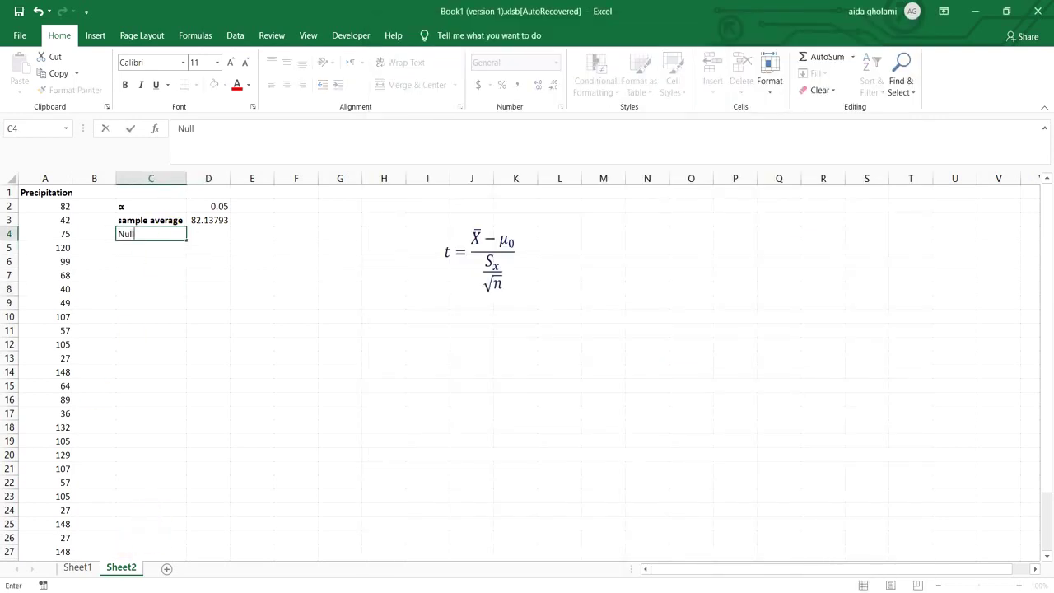
{"action": "type", "text": "_average"}
- Enter 50 in cell D4 as the null average and make its label in C4 bold
{"action": "left_click", "coordinate": [206, 302]}
{"action": "left_click", "coordinate": [210, 234]}
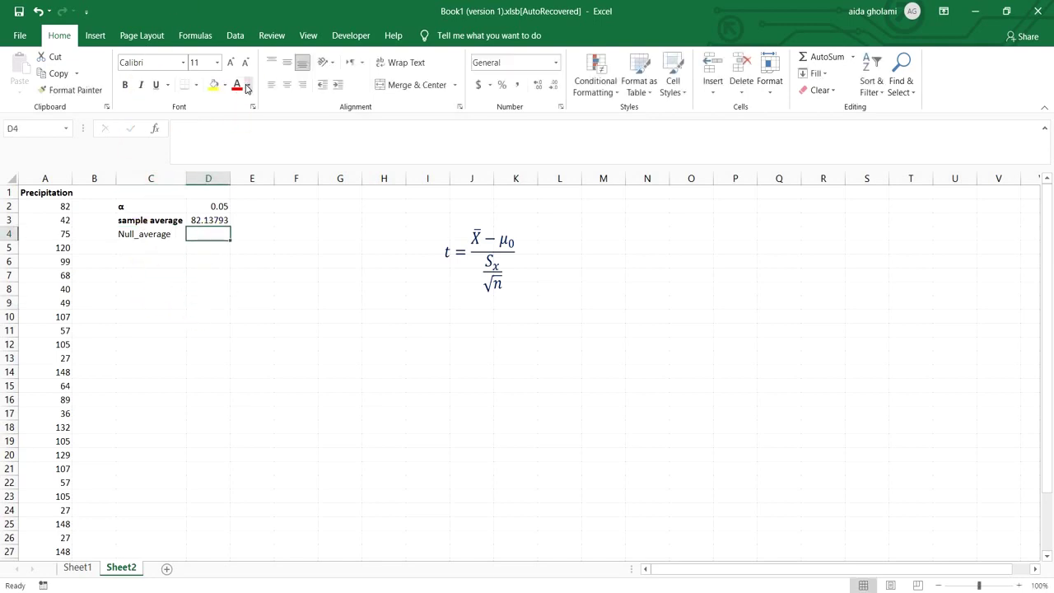
{"action": "type", "text": "50"}
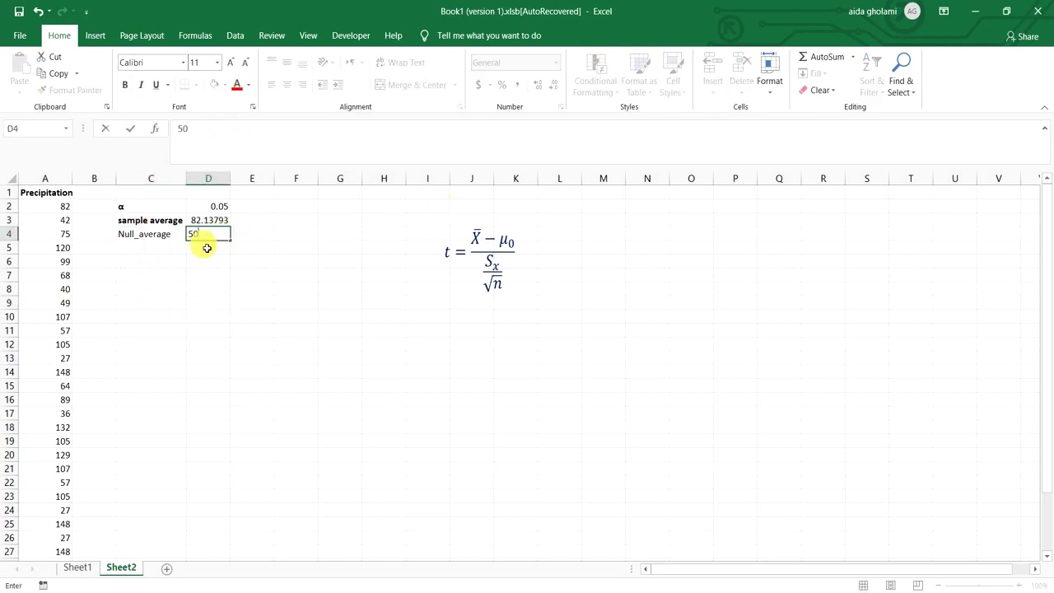
{"action": "left_click", "coordinate": [146, 235]}
{"action": "left_click", "coordinate": [125, 85]}
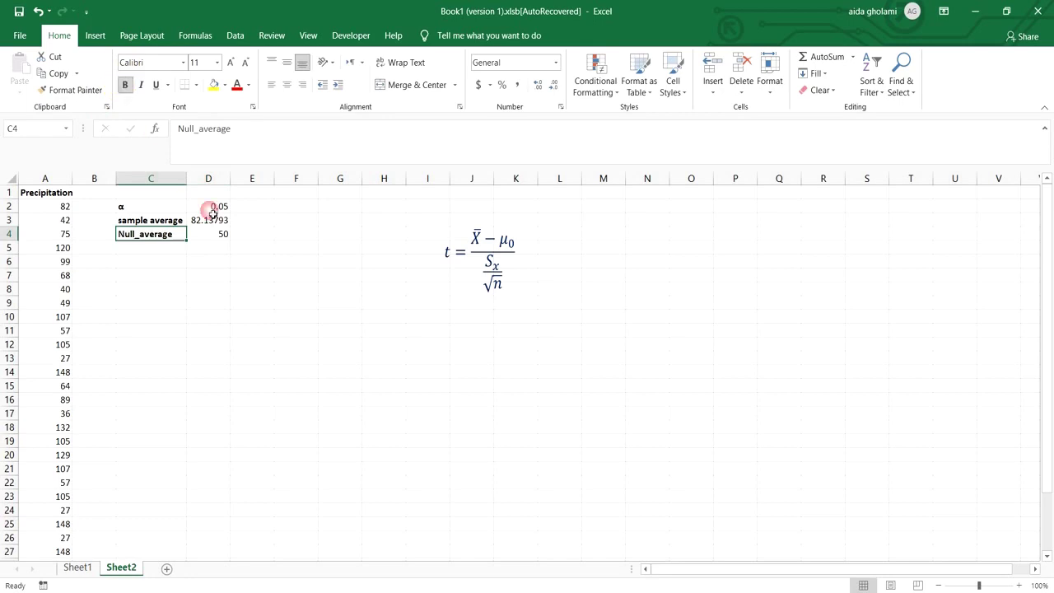
- Enter the label "Standard_deviation" in cell C5 and widen column C to fit it
{"action": "left_click", "coordinate": [171, 251]}
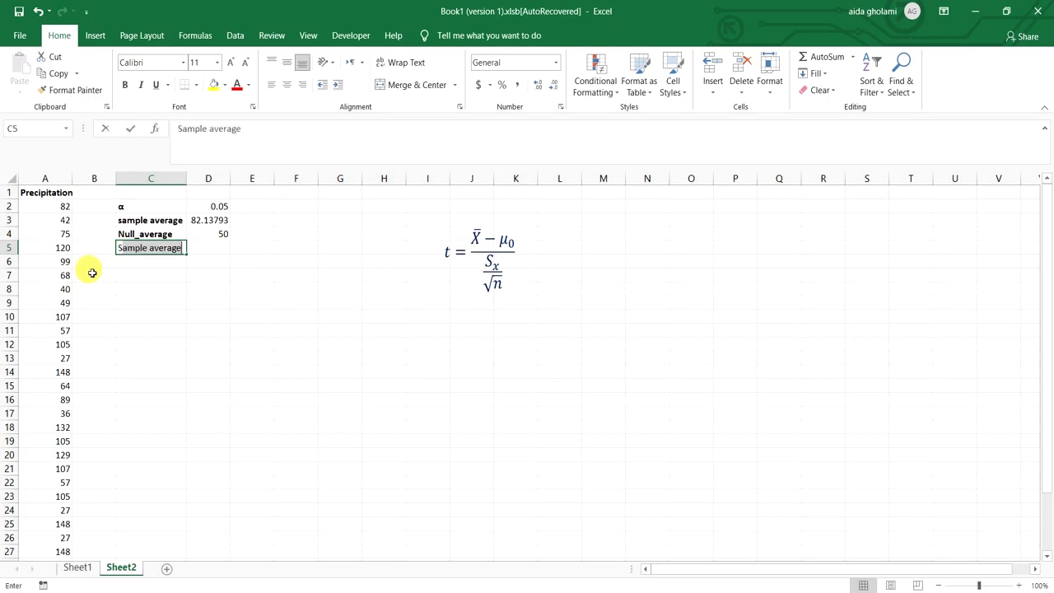
{"action": "type", "text": "Standard_deviation"}
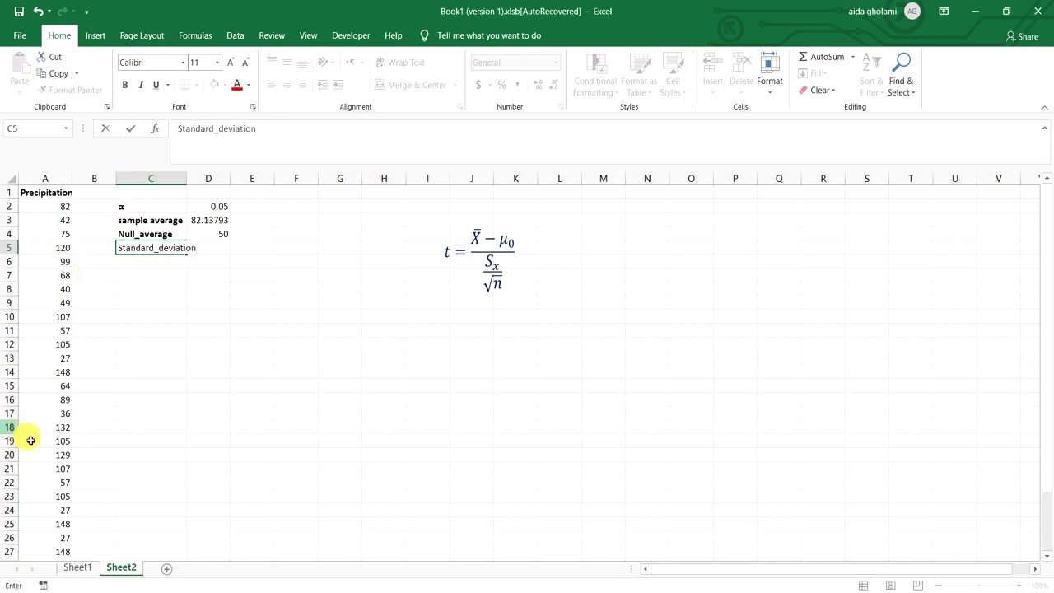
{"action": "left_click", "coordinate": [103, 345]}
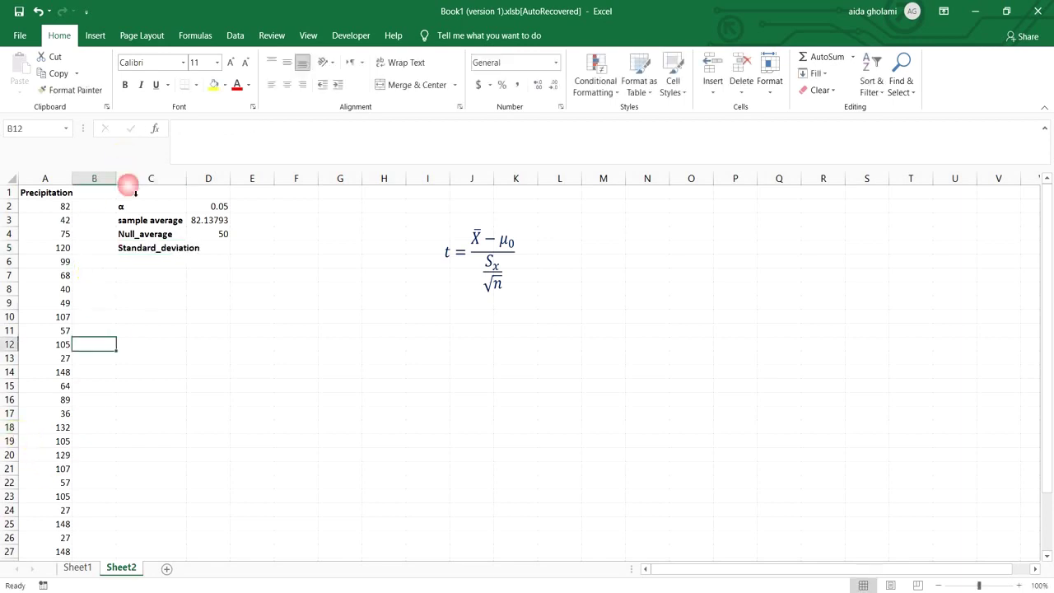
{"action": "left_click_drag", "start_coordinate": [188, 178], "coordinate": [204, 181]}
- Calculate the sample standard deviation of the precipitation values A2:A30 in cell D5 with the STDEV.S function
{"action": "left_click", "coordinate": [239, 261]}
{"action": "left_click", "coordinate": [238, 248]}
{"action": "type", "text": "="}
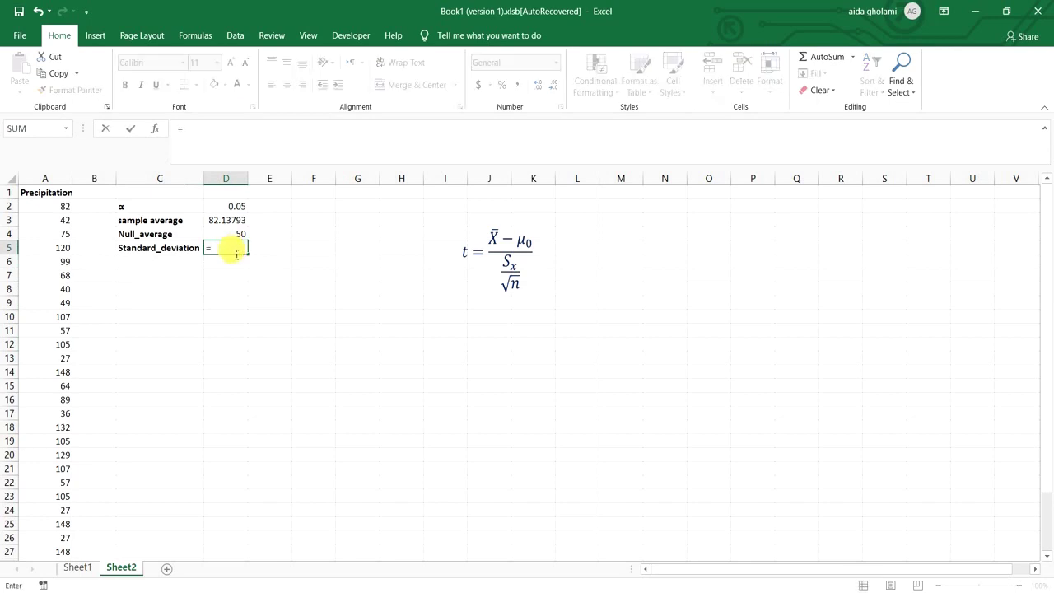
{"action": "type", "text": "st"}
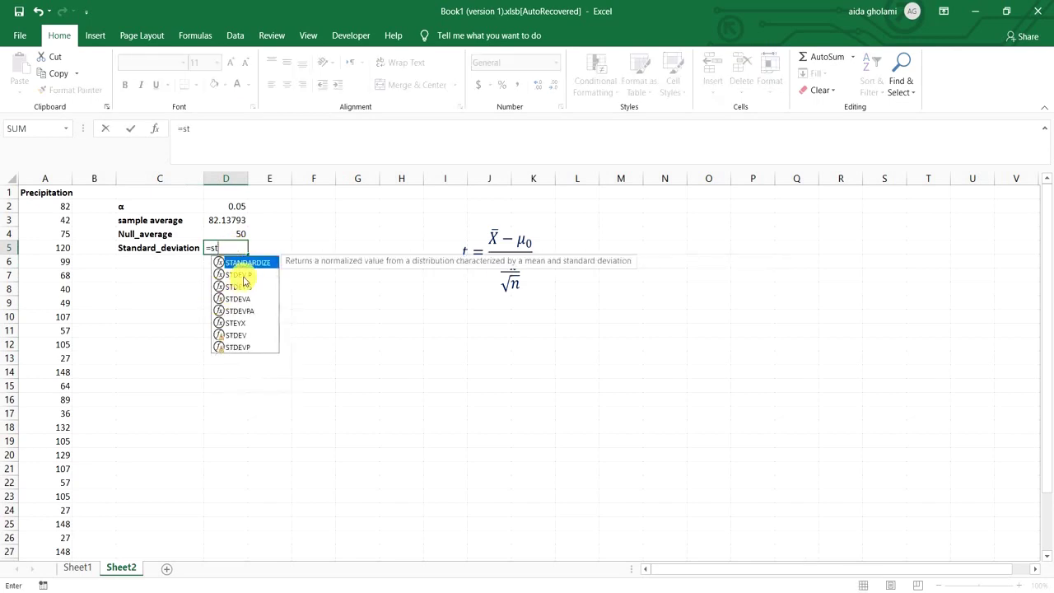
{"action": "left_click", "coordinate": [250, 287]}
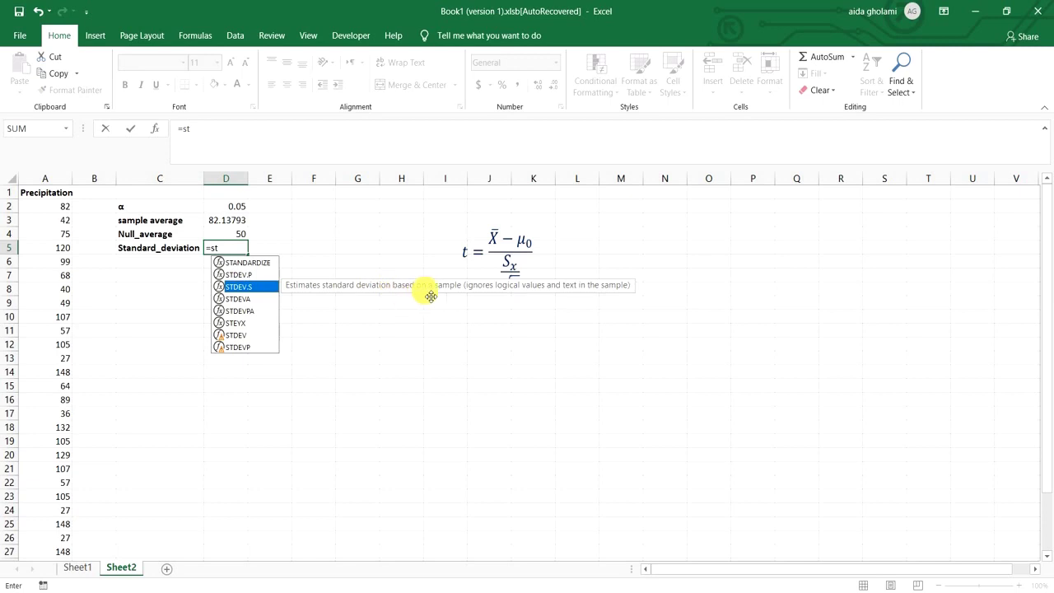
{"action": "double_click", "coordinate": [250, 286]}
{"action": "left_click_drag", "start_coordinate": [56, 209], "coordinate": [61, 541]}
{"action": "scroll", "coordinate": [193, 440], "scroll_direction": "up", "scroll_amount": 2}
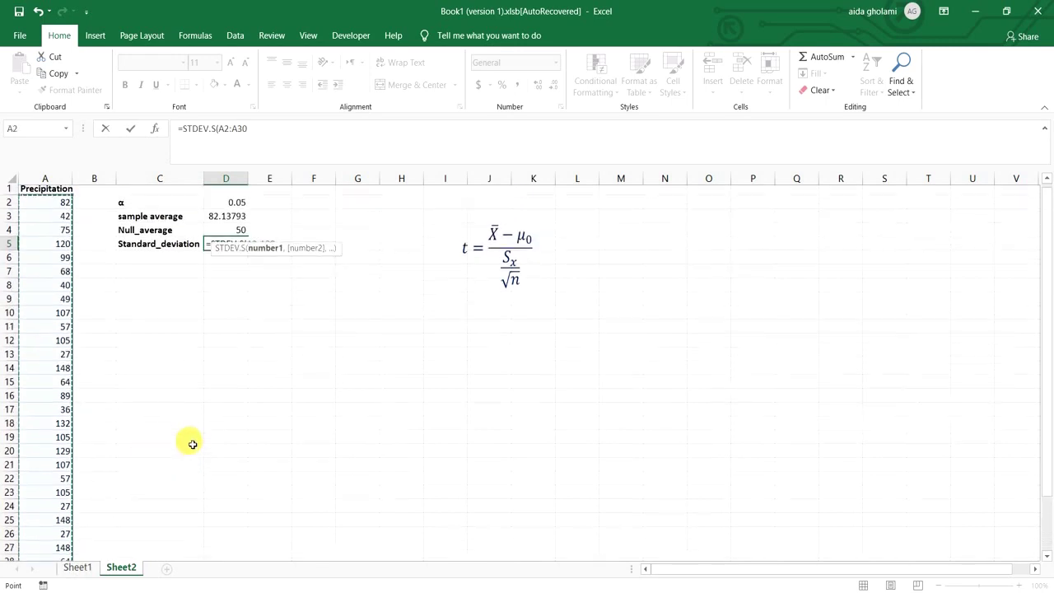
{"action": "key", "text": "Return"}
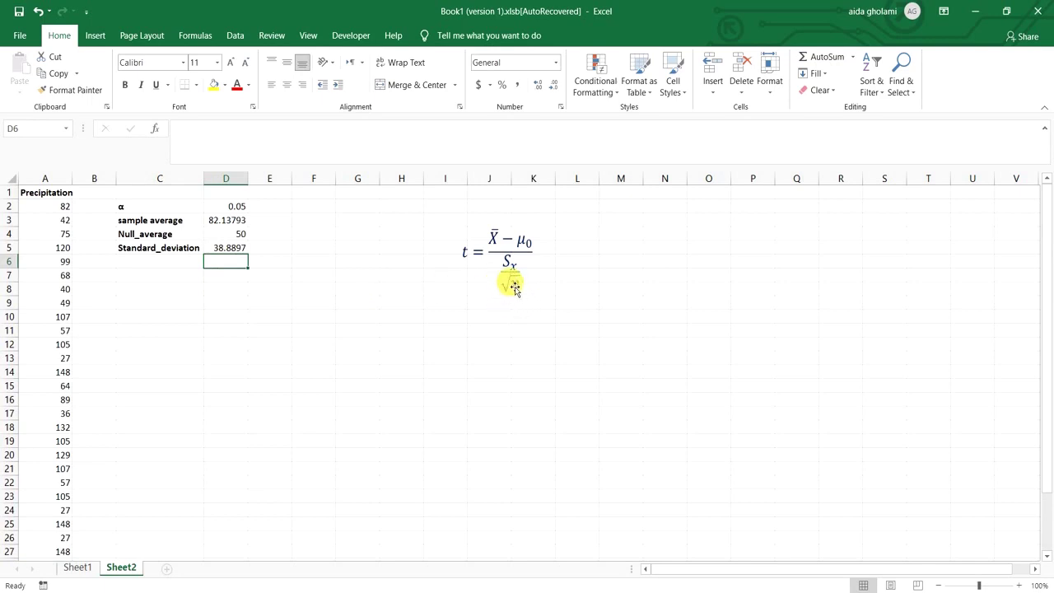
- Enter the label "n" in cell C6, discarding the suggested "null_average" completion
{"action": "left_click", "coordinate": [173, 261]}
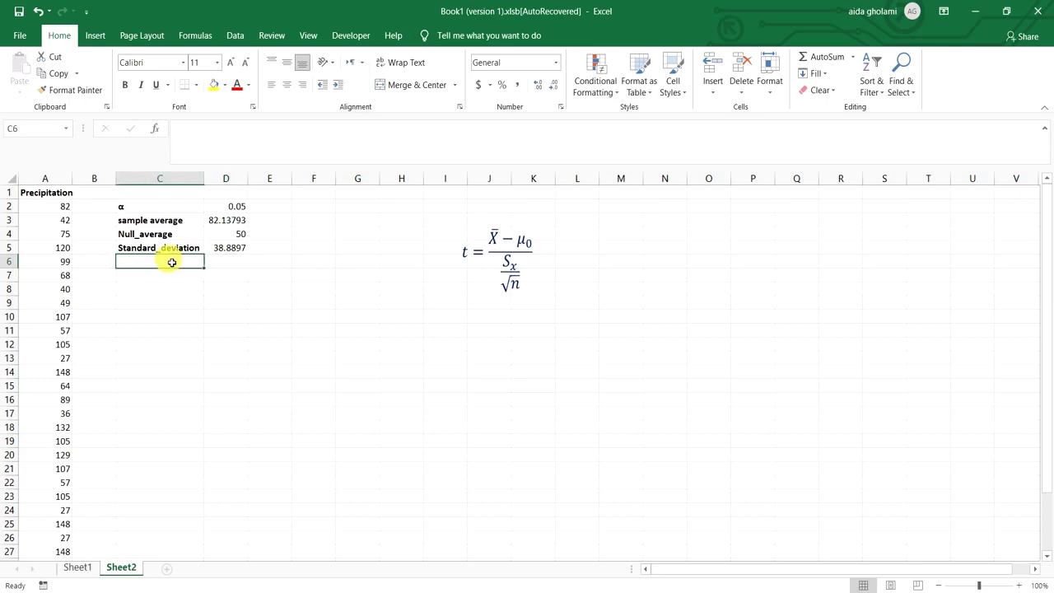
{"action": "type", "text": "null_average"}
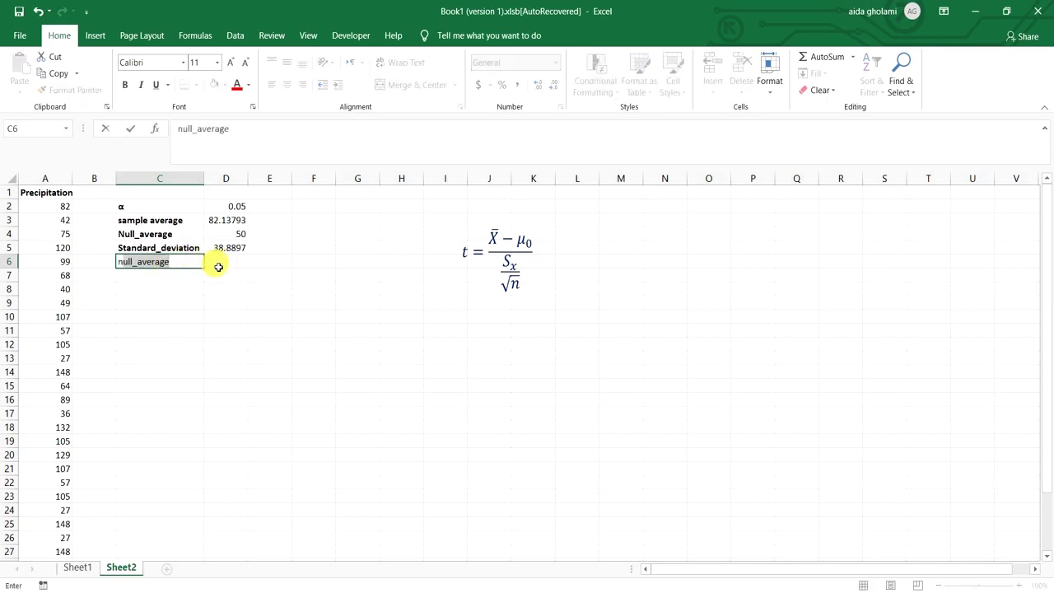
{"action": "left_click", "coordinate": [218, 266]}
{"action": "left_click", "coordinate": [168, 262]}
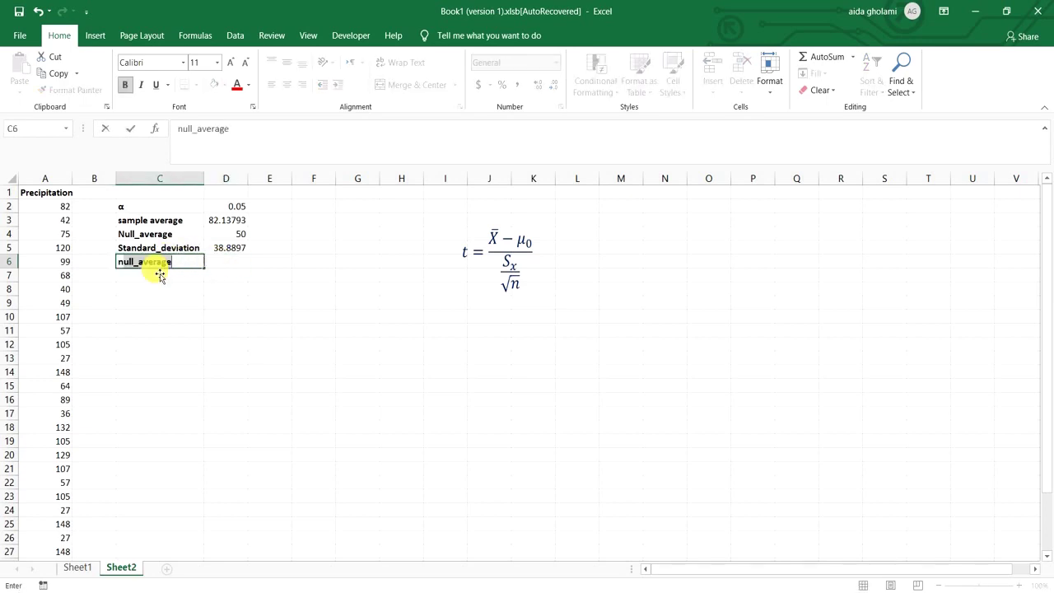
{"action": "type", "text": "n"}
{"action": "key", "text": "Delete"}
- Fill cell D6 with the sample size of 29, based on the precipitation values in column A
{"action": "left_click", "coordinate": [218, 266]}
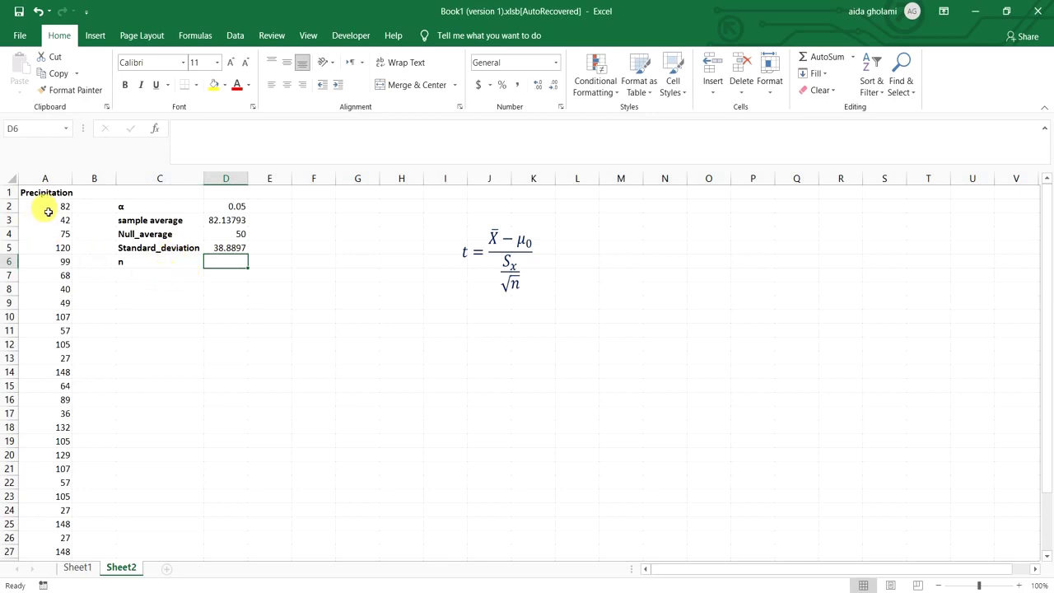
{"action": "scroll", "coordinate": [44, 301], "scroll_direction": "down", "scroll_amount": 3}
{"action": "left_click", "coordinate": [62, 468]}
{"action": "left_click_drag", "start_coordinate": [62, 468], "coordinate": [47, 206]}
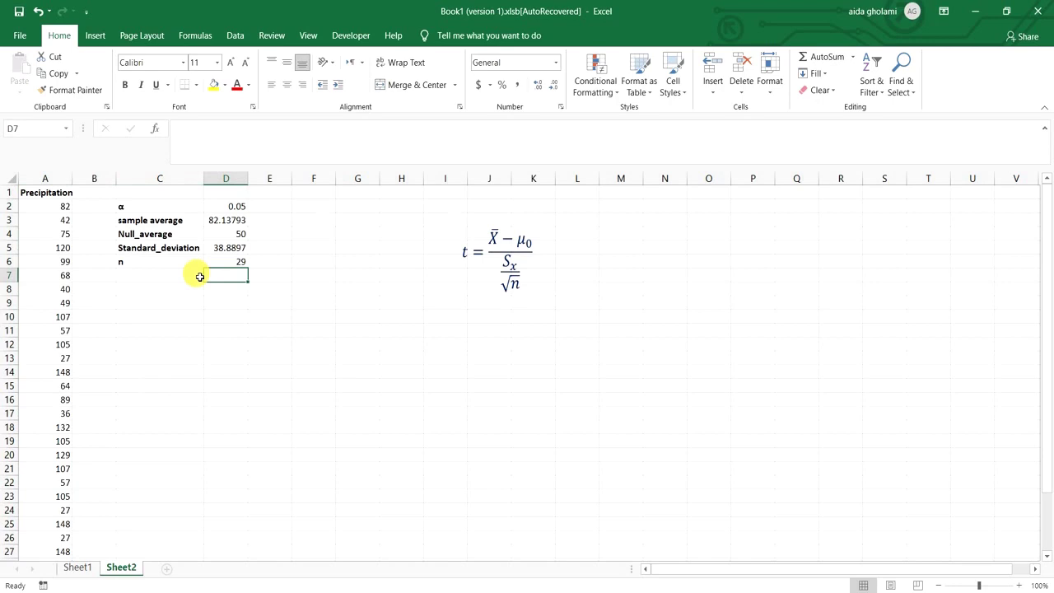
- Enter the label "t-statistic" in cell C7
{"action": "left_click", "coordinate": [147, 289]}
{"action": "left_click", "coordinate": [149, 275]}
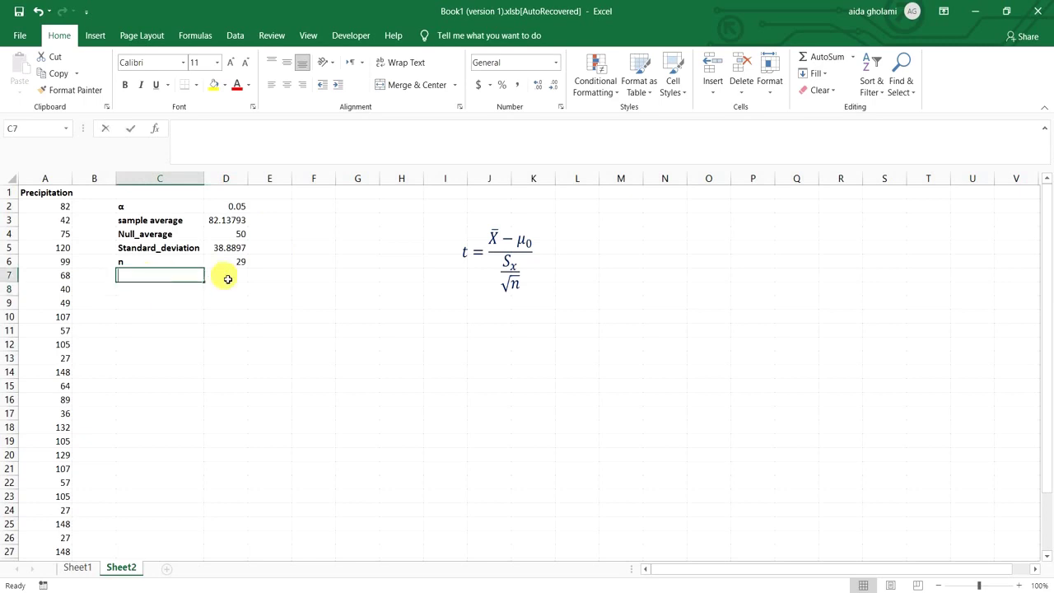
{"action": "type", "text": "t-stat"}
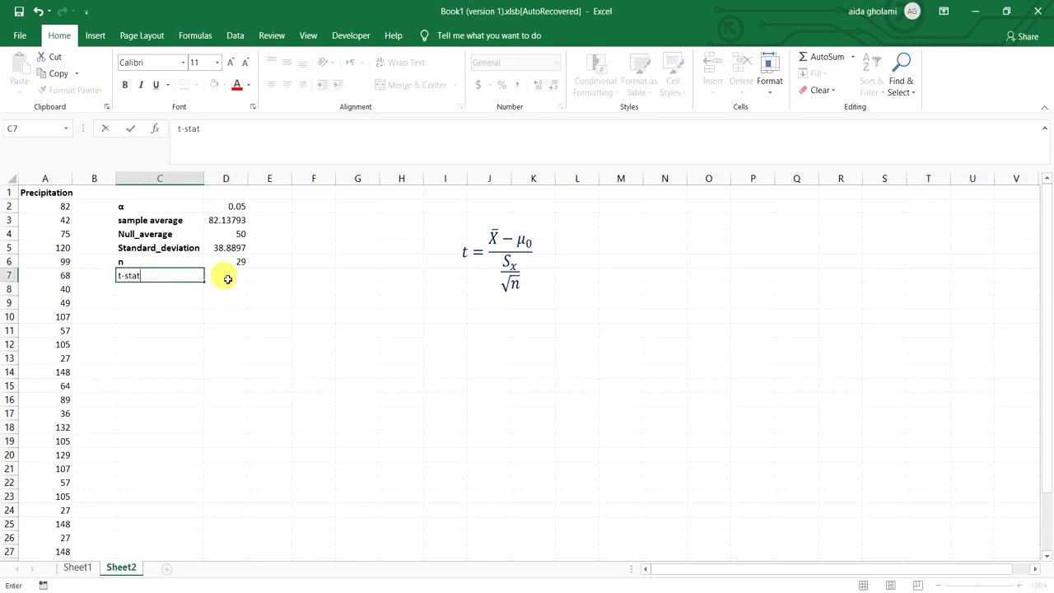
{"action": "type", "text": "istic"}
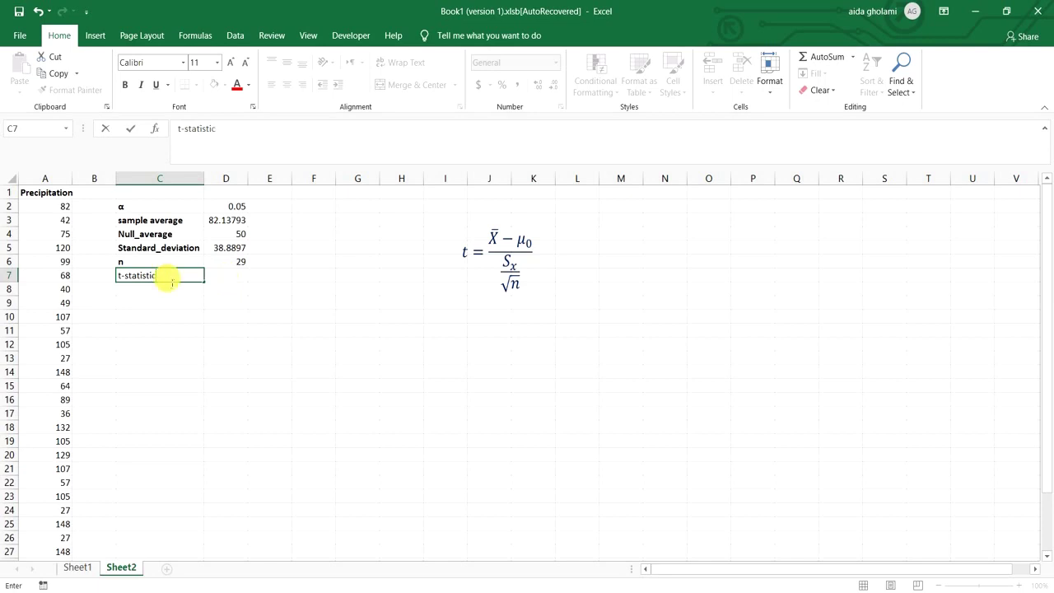
{"action": "key", "text": "Return"}
- Start the t-statistic formula in cell D7 with the sample average minus the null average in parentheses, =(D3-D4)
{"action": "left_click", "coordinate": [218, 274]}
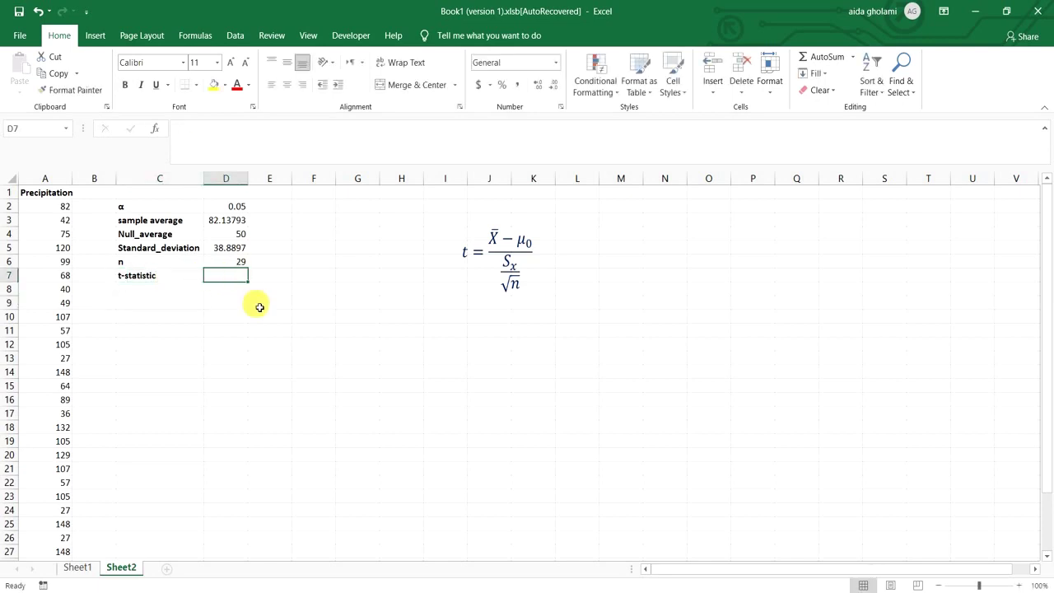
{"action": "type", "text": "="}
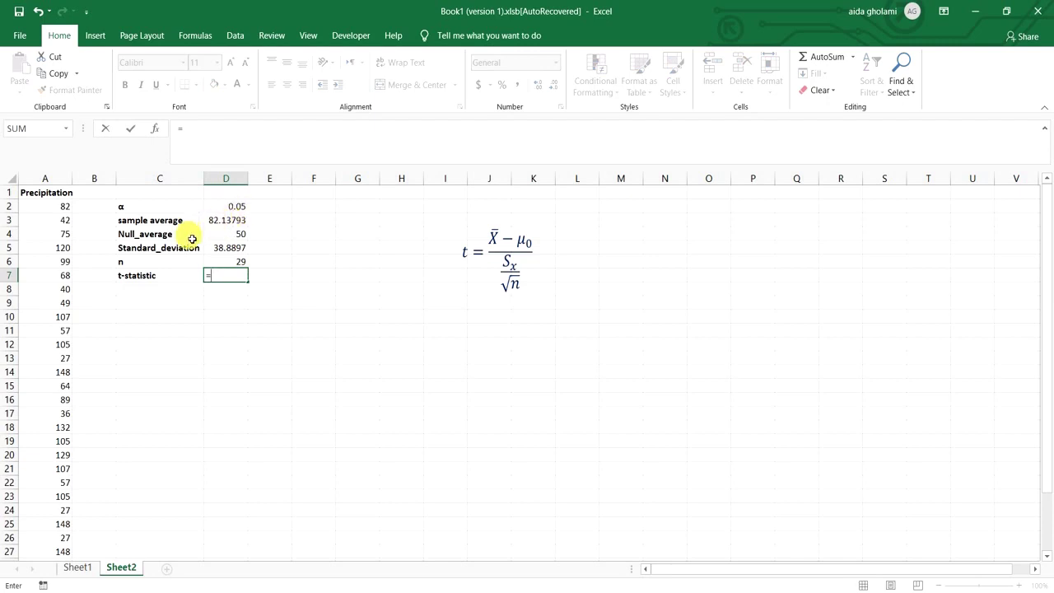
{"action": "left_click", "coordinate": [224, 222]}
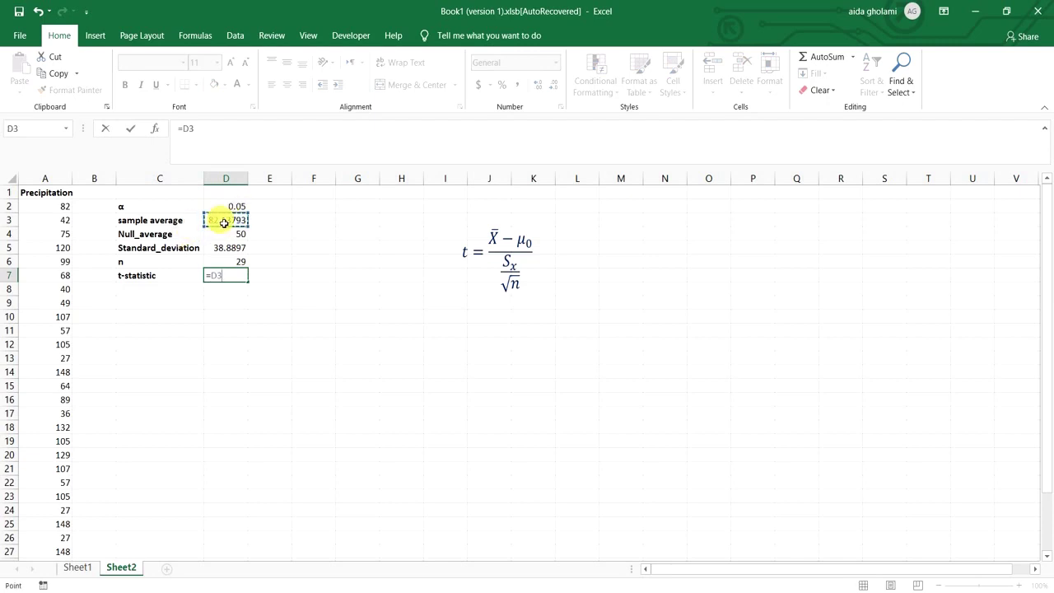
{"action": "type", "text": "-"}
{"action": "left_click", "coordinate": [239, 235]}
{"action": "type", "text": ")"}
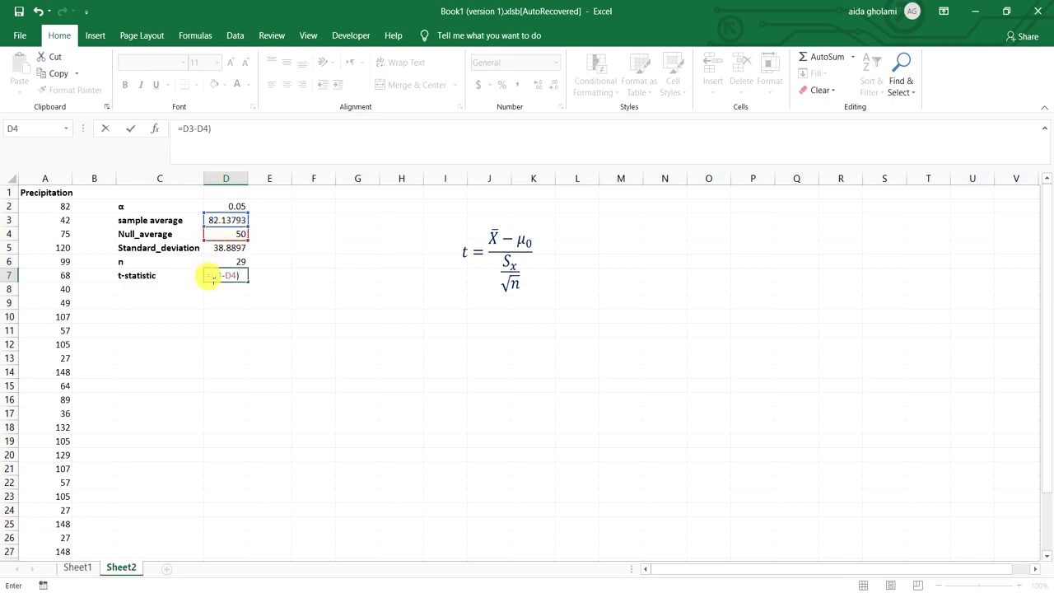
{"action": "left_click", "coordinate": [210, 278]}
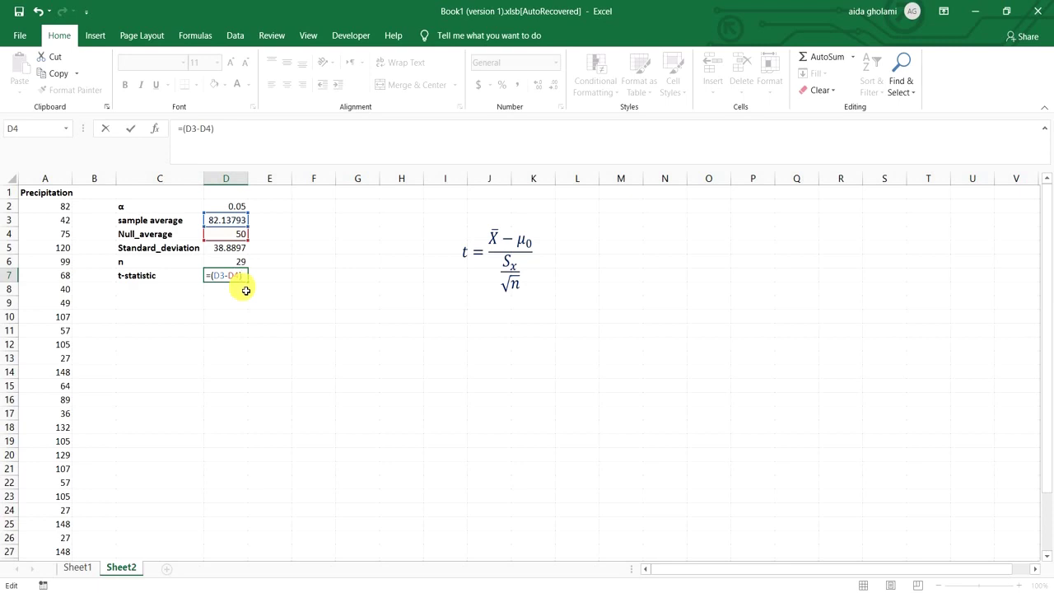
- Complete the formula in D7 by dividing by the standard deviation over the root of n, giving =(D3-D4)/(D5/SQRT(D6))
{"action": "type", "text": "/"}
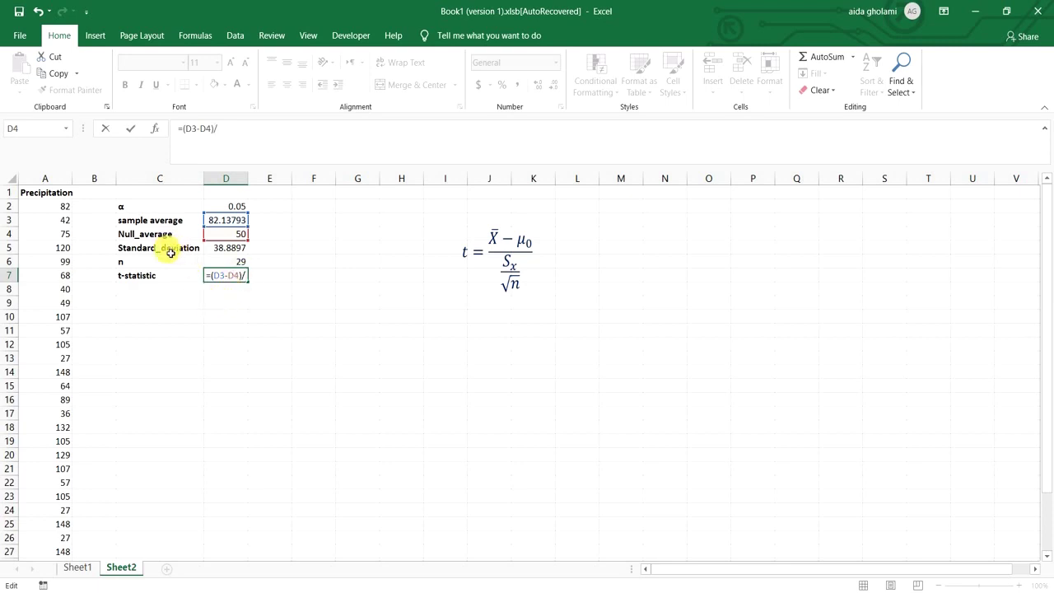
{"action": "left_click", "coordinate": [240, 252]}
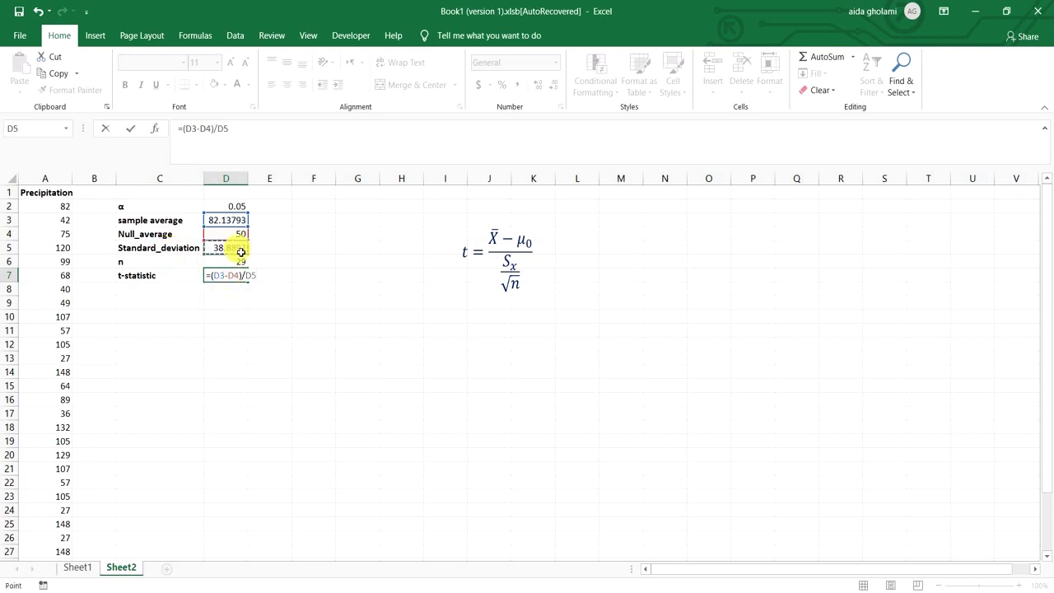
{"action": "key", "text": "F2"}
{"action": "key", "text": "Left"}
{"action": "key", "text": "Left"}
{"action": "type", "text": "("}
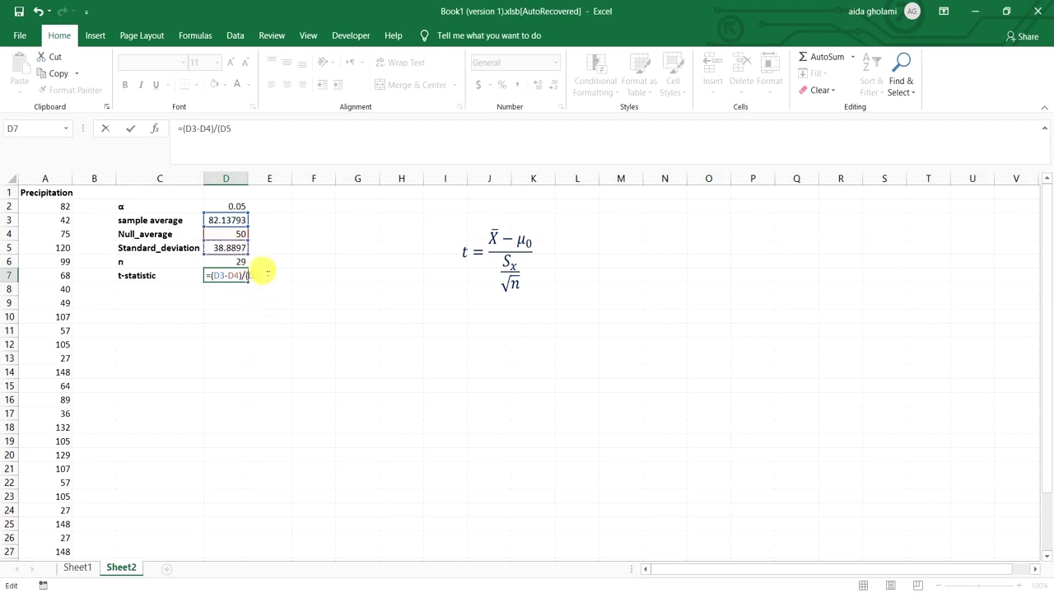
{"action": "left_click", "coordinate": [261, 274]}
{"action": "type", "text": "/sq"}
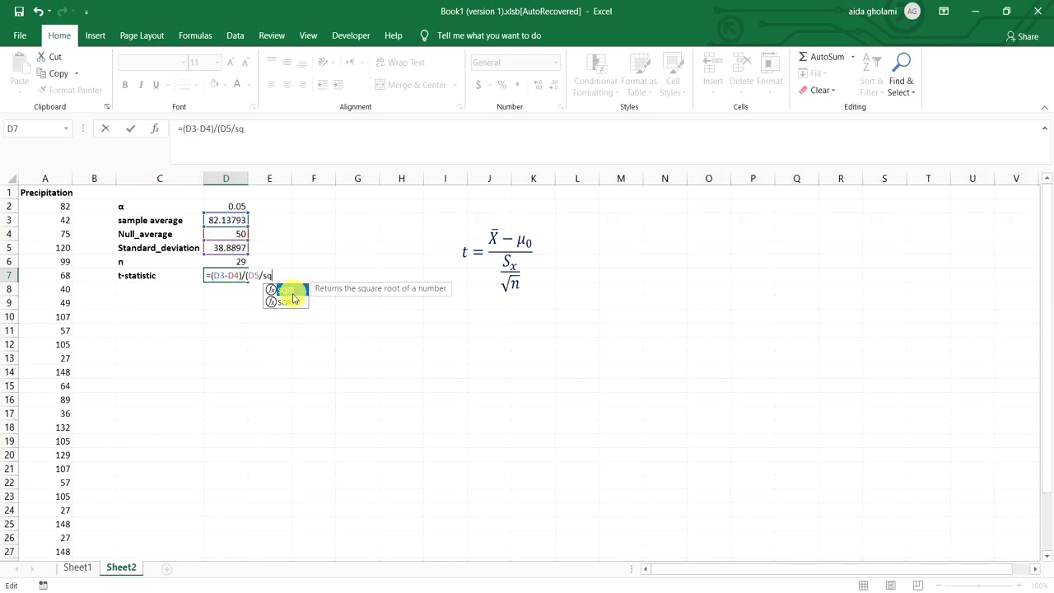
{"action": "double_click", "coordinate": [288, 290]}
{"action": "left_click", "coordinate": [226, 262]}
{"action": "type", "text": ")"}
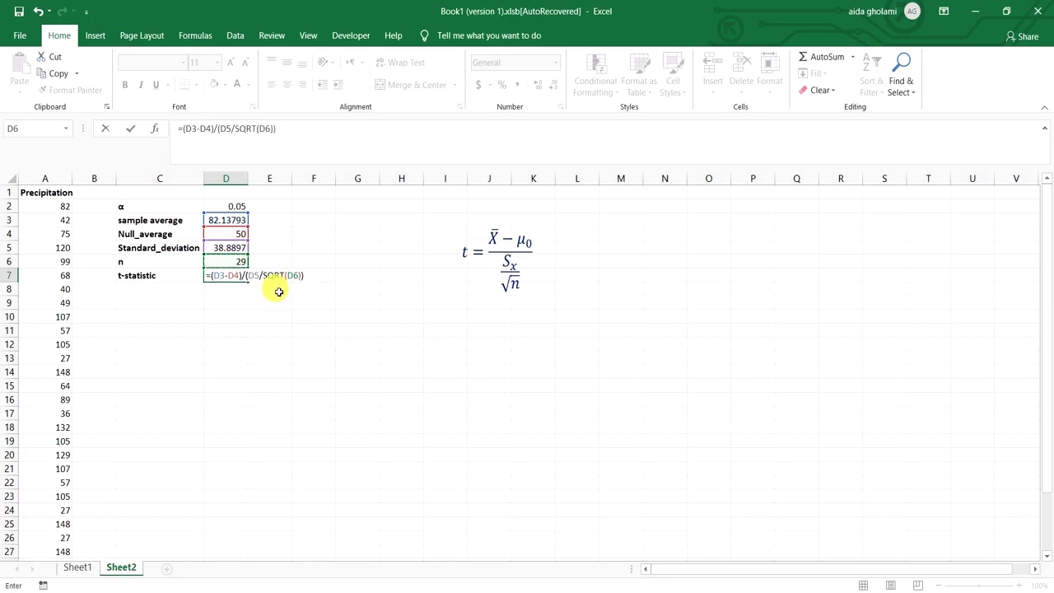
{"action": "key", "text": "Return"}
{"action": "left_click", "coordinate": [223, 278]}
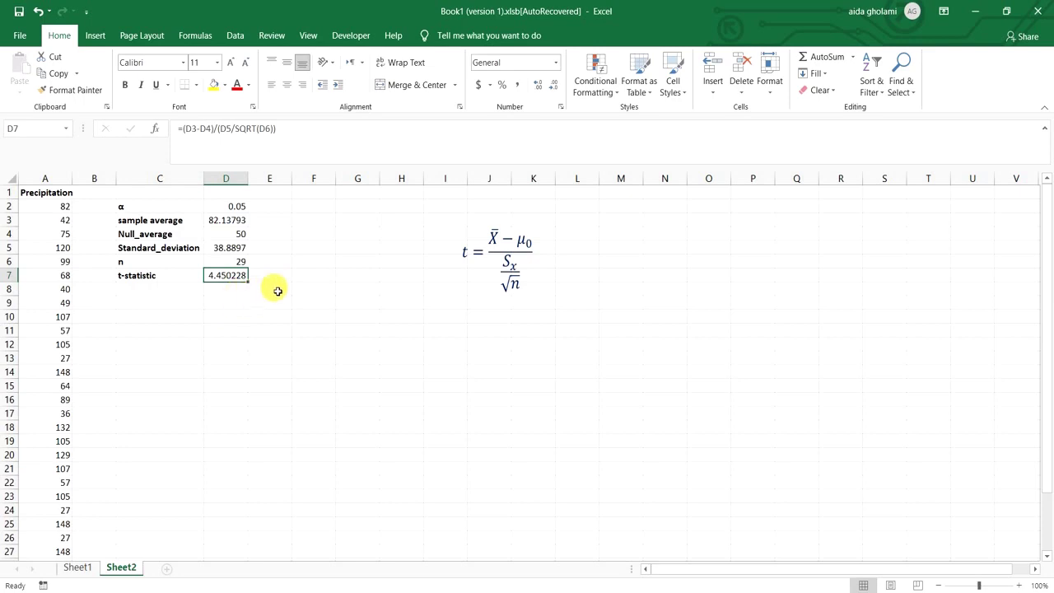
- Review the testing procedure on Sheet1, and begin a right-tailed t-distribution formula, =T.DIST.RT(, in cell C8 of Sheet2
{"action": "left_click", "coordinate": [161, 289]}
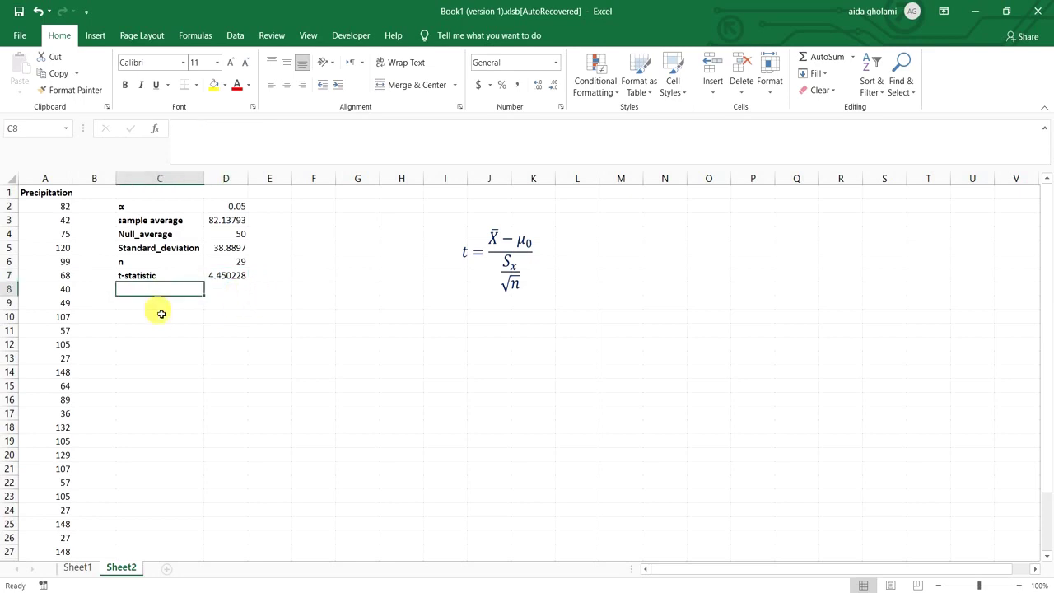
{"action": "left_click", "coordinate": [80, 568]}
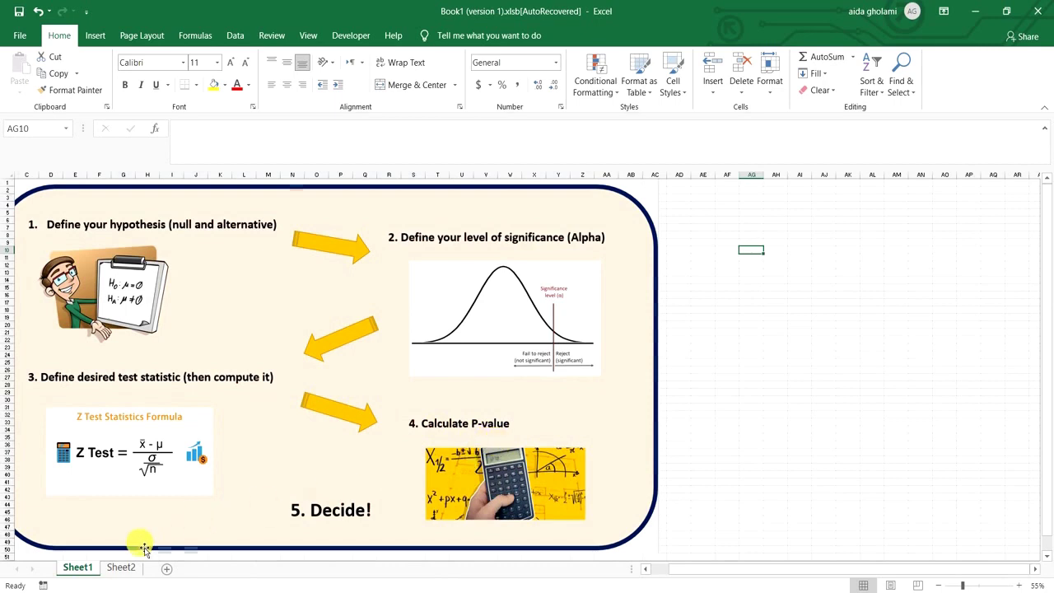
{"action": "left_click", "coordinate": [121, 567]}
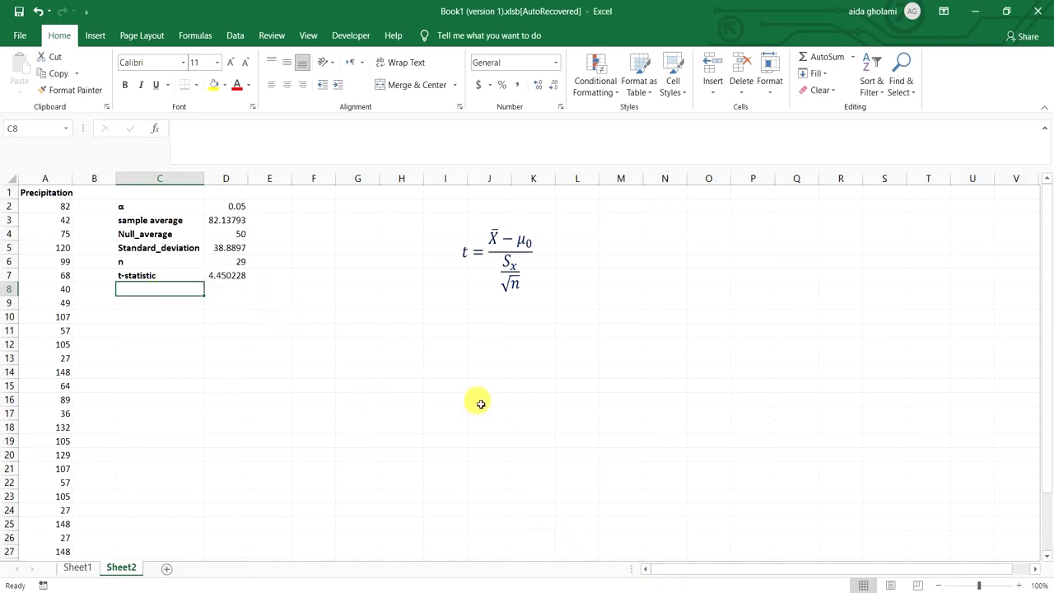
{"action": "type", "text": "="}
{"action": "type", "text": "t"}
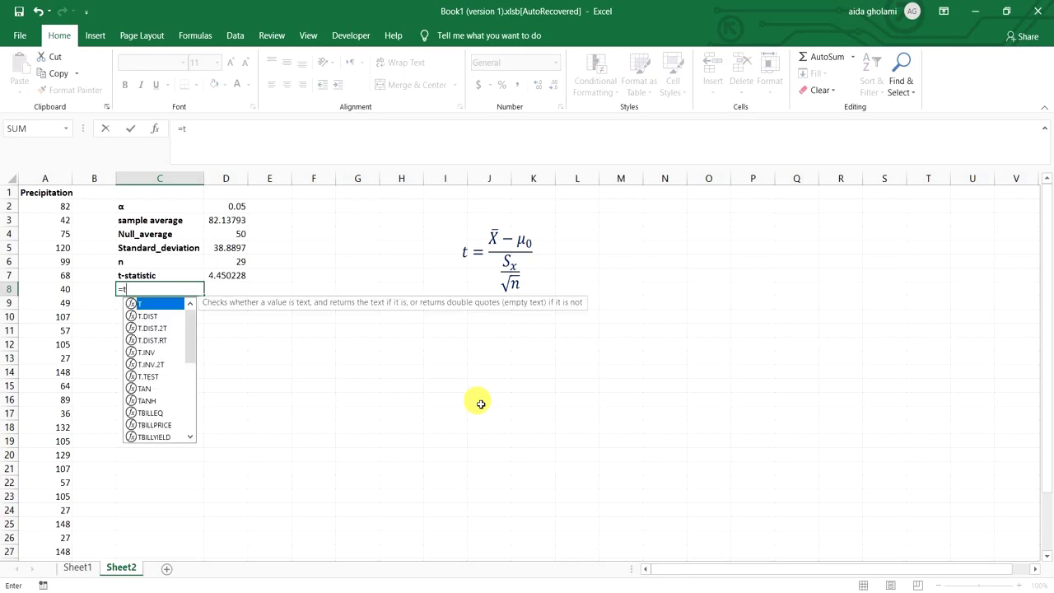
{"action": "key", "text": "BackSpace"}
{"action": "type", "text": "T"}
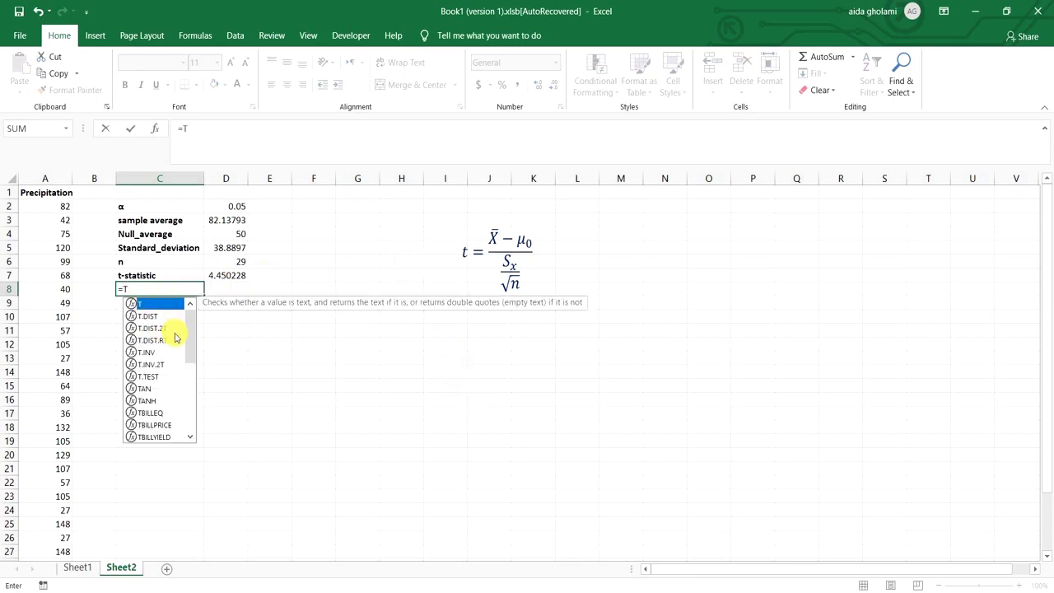
{"action": "left_click", "coordinate": [163, 345]}
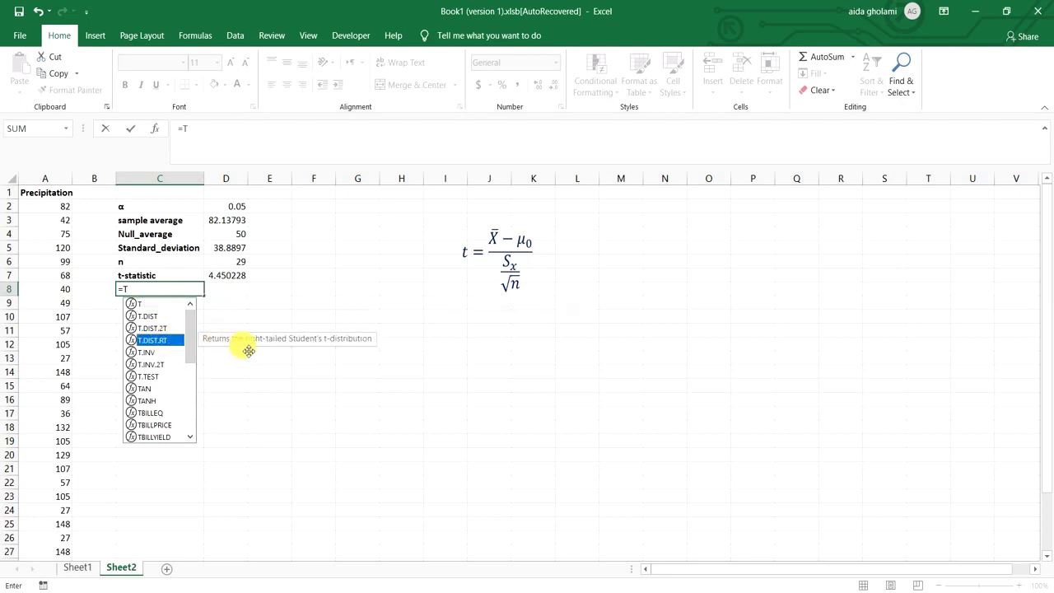
{"action": "double_click", "coordinate": [162, 340]}
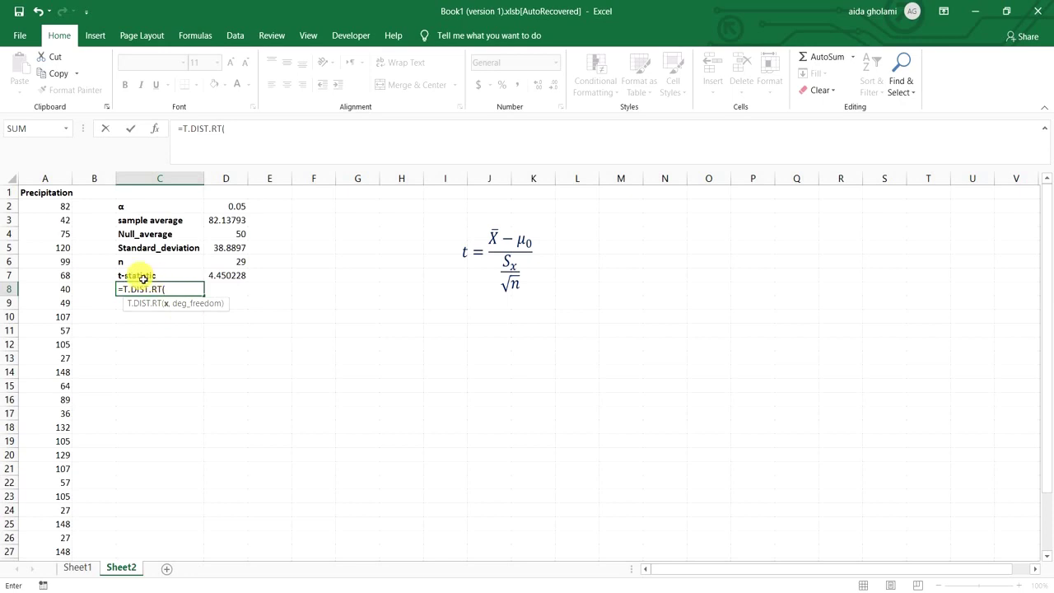
- Complete the p-value formula in C8 with the t-statistic and n minus 1 degrees of freedom, giving =T.DIST.RT(D7,(D6-1))
{"action": "left_click", "coordinate": [224, 275]}
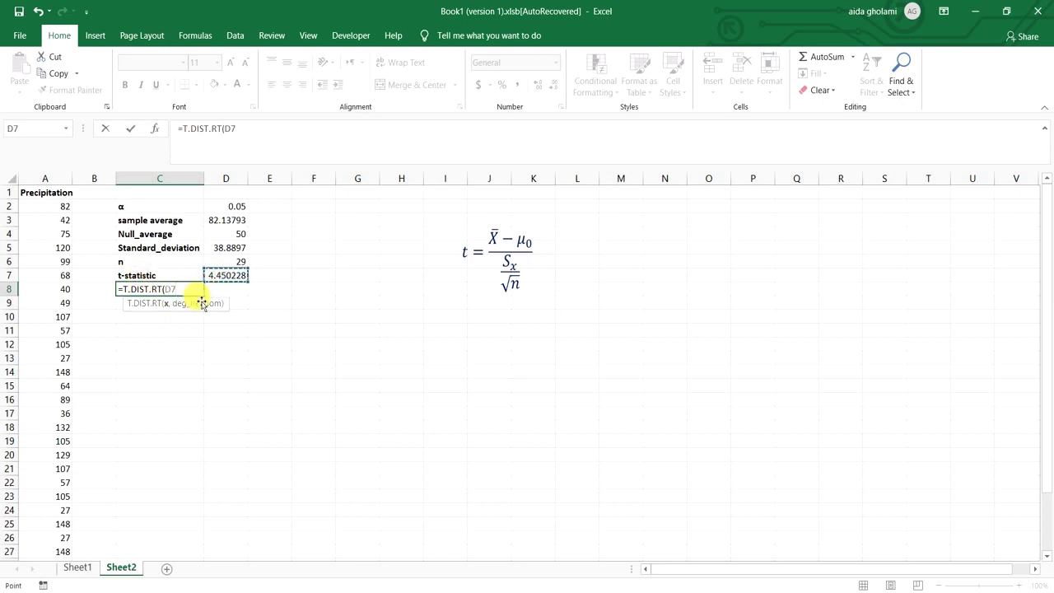
{"action": "type", "text": ",("}
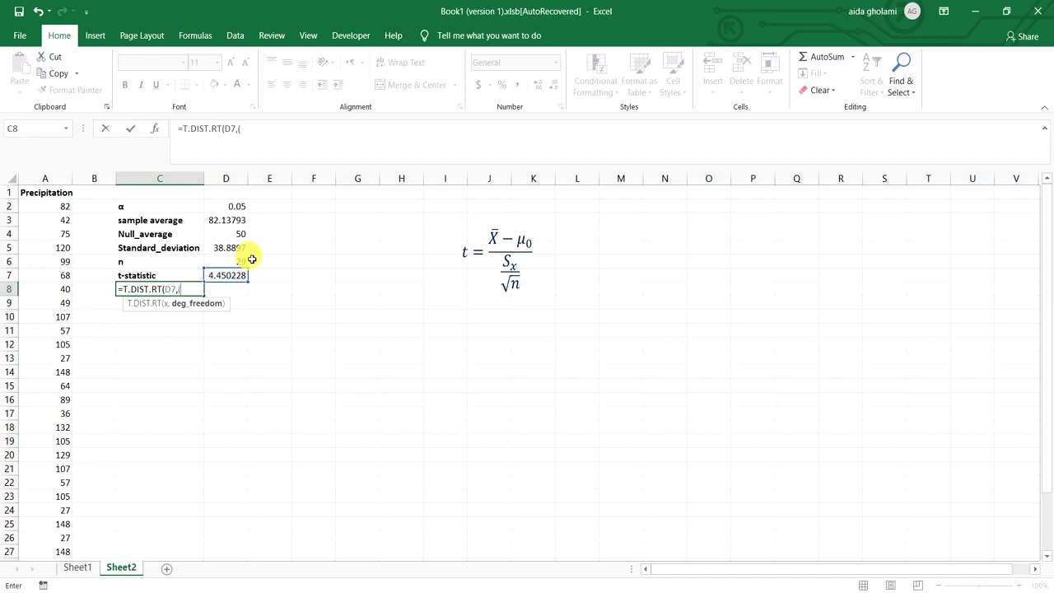
{"action": "left_click", "coordinate": [248, 262]}
{"action": "type", "text": "-1"}
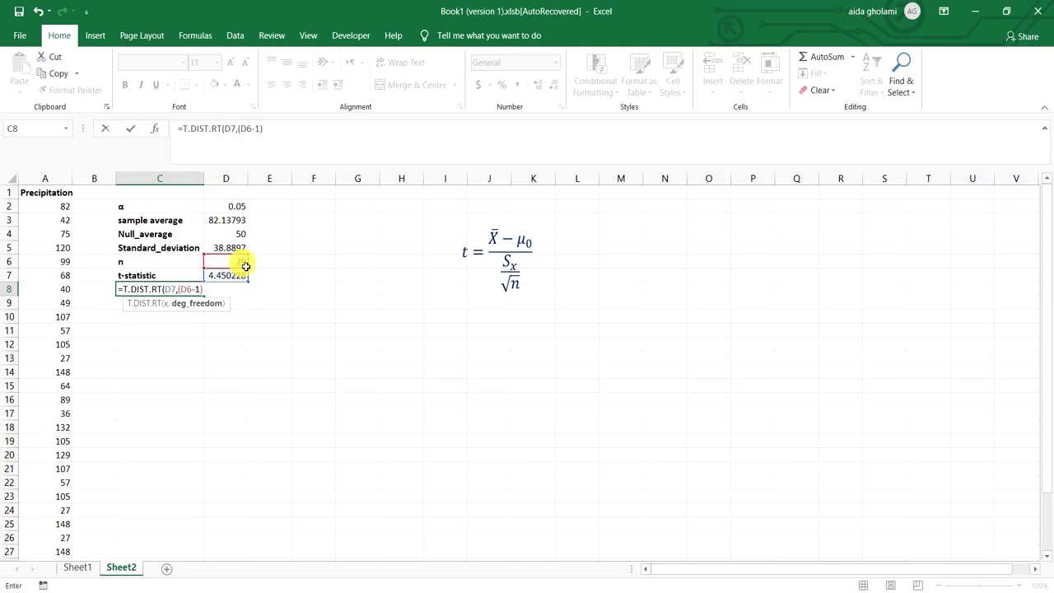
{"action": "type", "text": ")"}
{"action": "key", "text": "Return"}
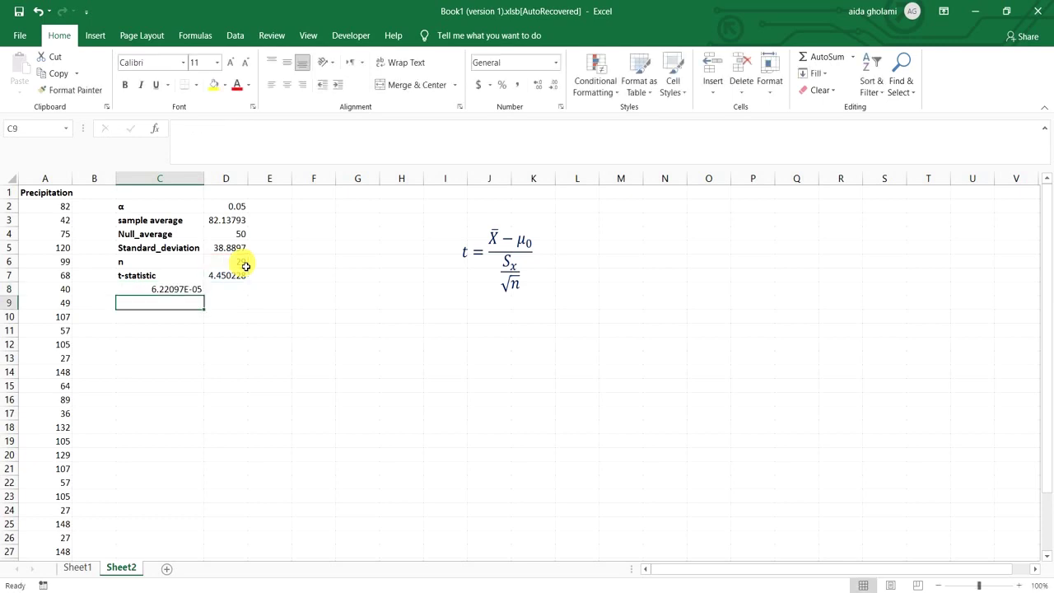
- Copy the p-value from cell C8 and paste it into D8 as a value only, without the formula
{"action": "left_click", "coordinate": [182, 289]}
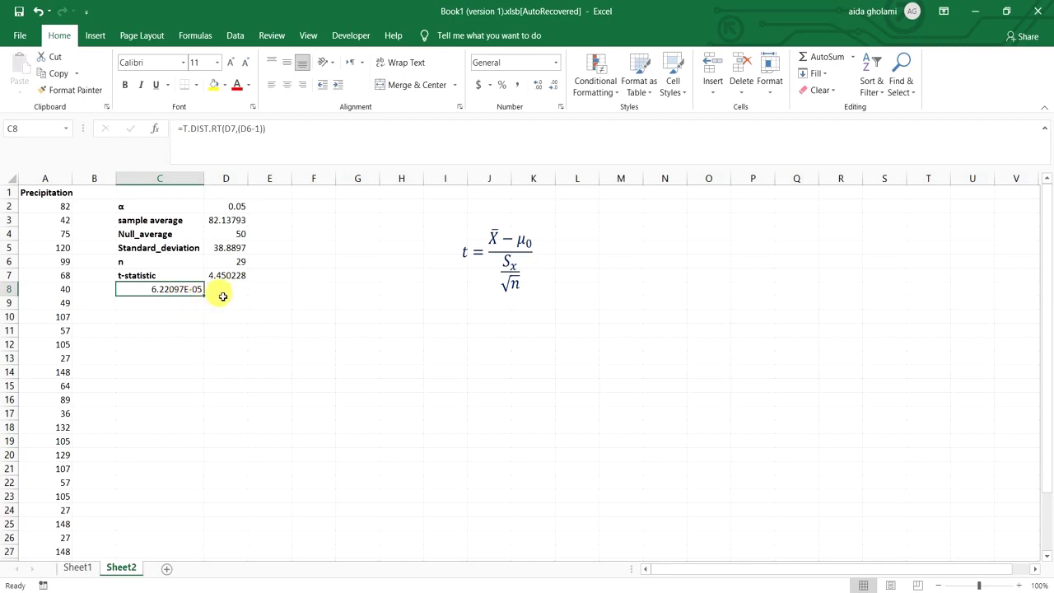
{"action": "double_click", "coordinate": [194, 289]}
{"action": "key", "text": "Escape"}
{"action": "key", "text": "ctrl+c"}
{"action": "left_click", "coordinate": [240, 290]}
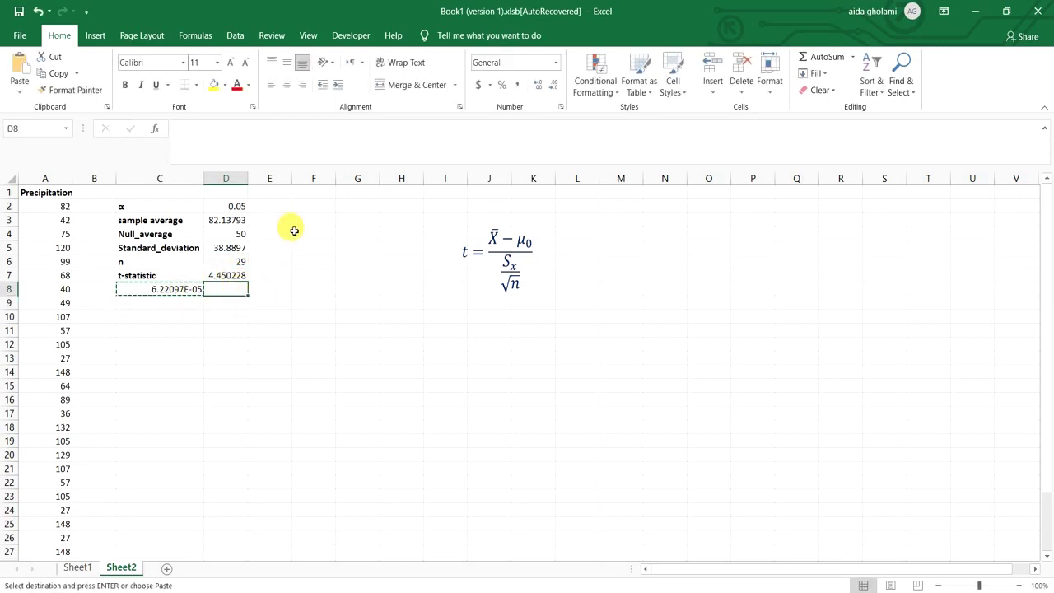
{"action": "left_click", "coordinate": [187, 292]}
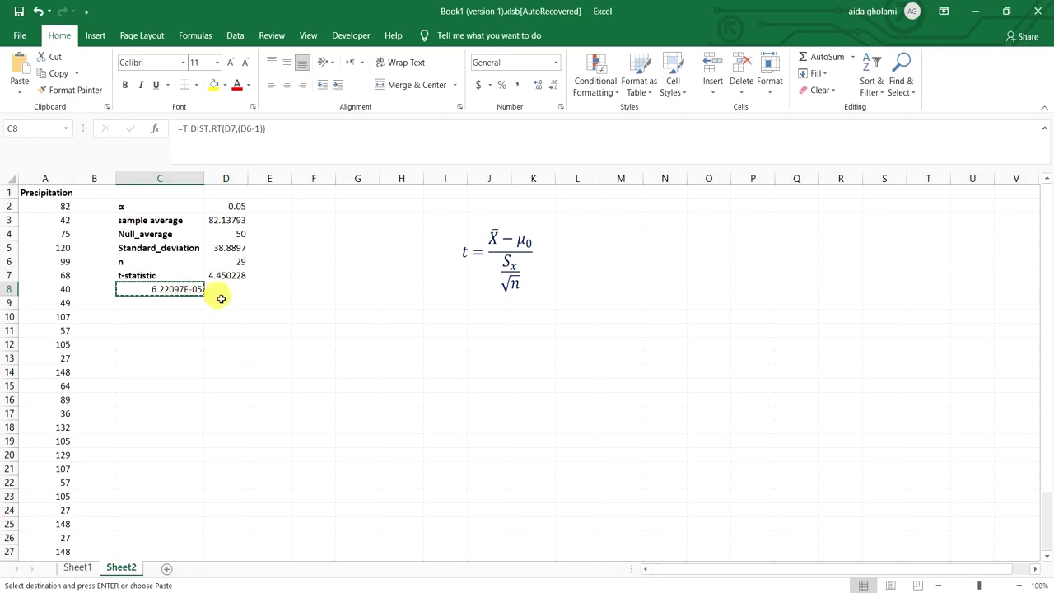
{"action": "left_click", "coordinate": [228, 296]}
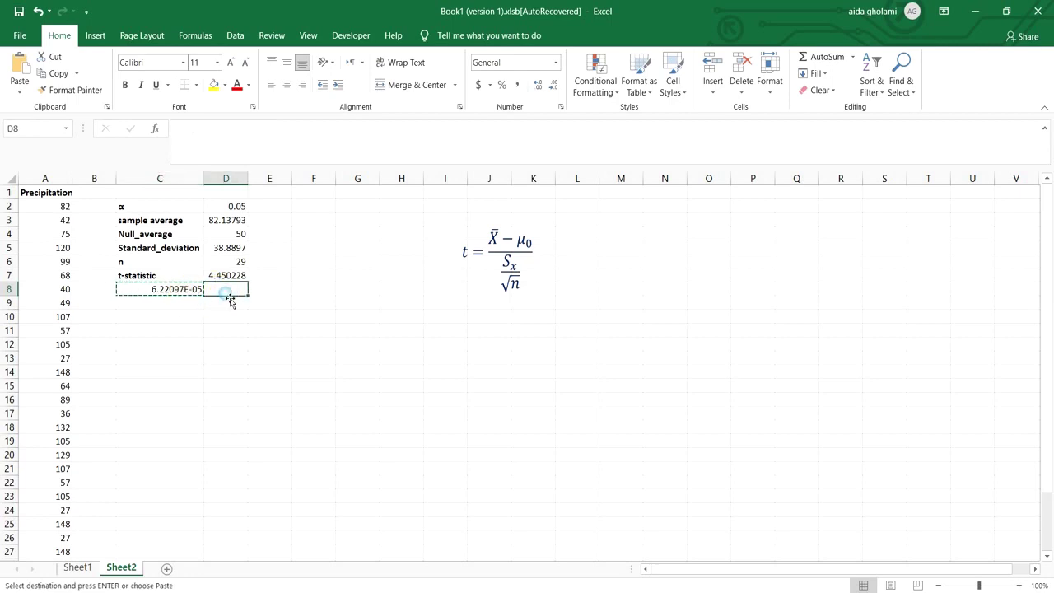
{"action": "right_click", "coordinate": [226, 292]}
{"action": "left_click", "coordinate": [275, 329]}
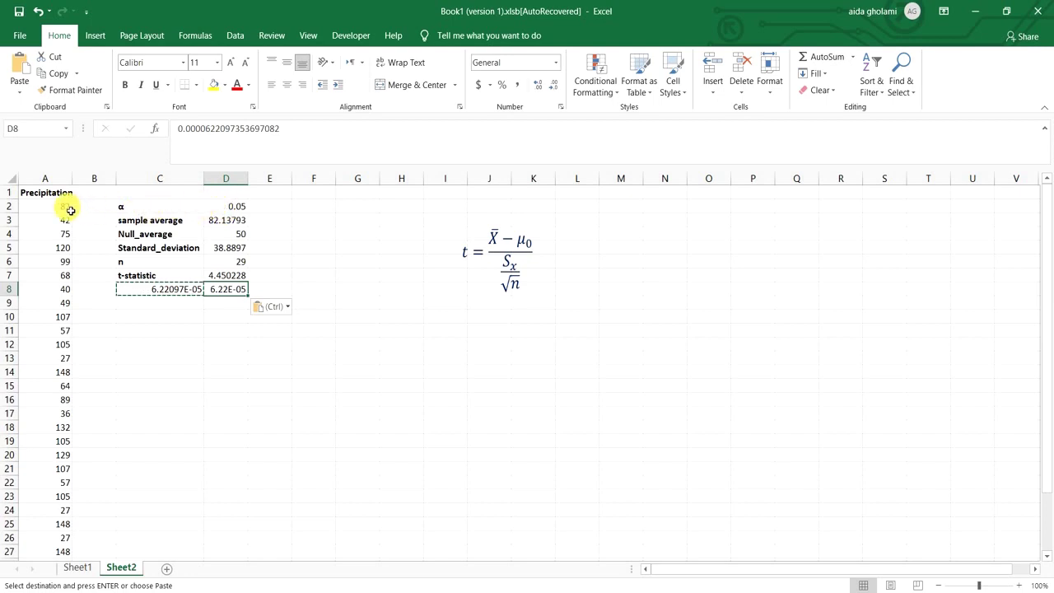
- Switch to the Paint 3D hypothesis sketch and mark H0 with a red cross and H1 with a green check mark
{"action": "key", "text": "alt+Tab"}
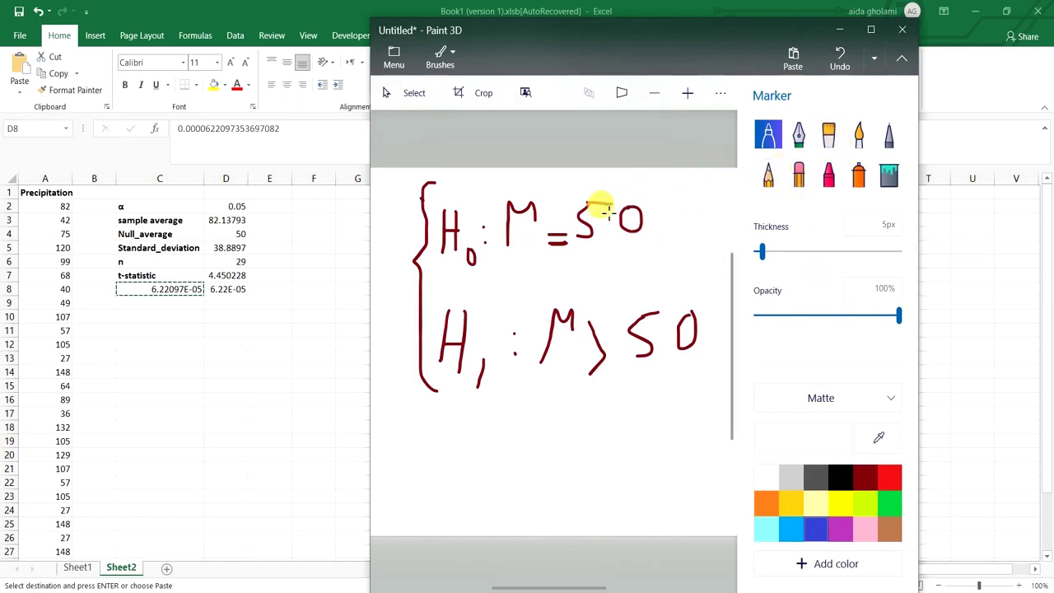
{"action": "left_click", "coordinate": [888, 479]}
{"action": "left_click_drag", "start_coordinate": [688, 192], "coordinate": [651, 243]}
{"action": "left_click_drag", "start_coordinate": [645, 200], "coordinate": [696, 235]}
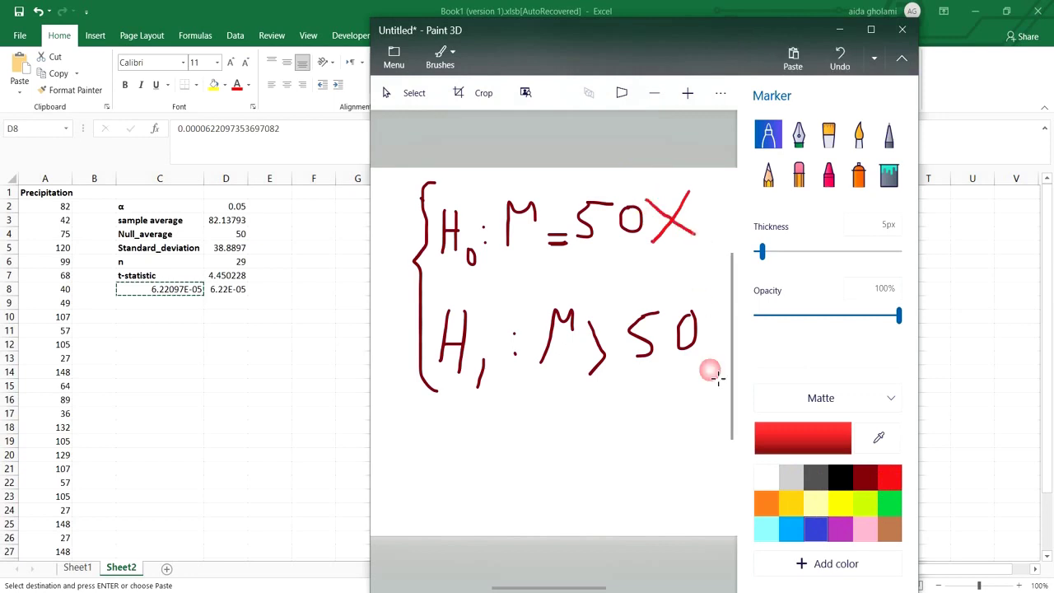
{"action": "left_click", "coordinate": [889, 503]}
{"action": "mouse_move", "coordinate": [656, 368]}
{"action": "left_mouse_down"}
{"action": "mouse_move", "coordinate": [671, 384]}
{"action": "mouse_move", "coordinate": [730, 283]}
{"action": "left_mouse_up"}
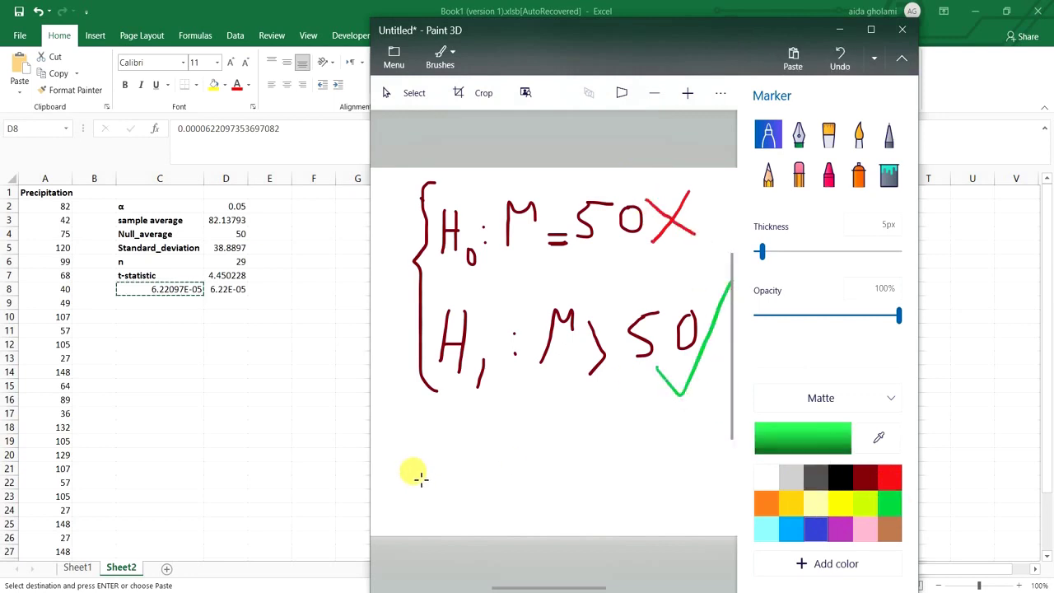